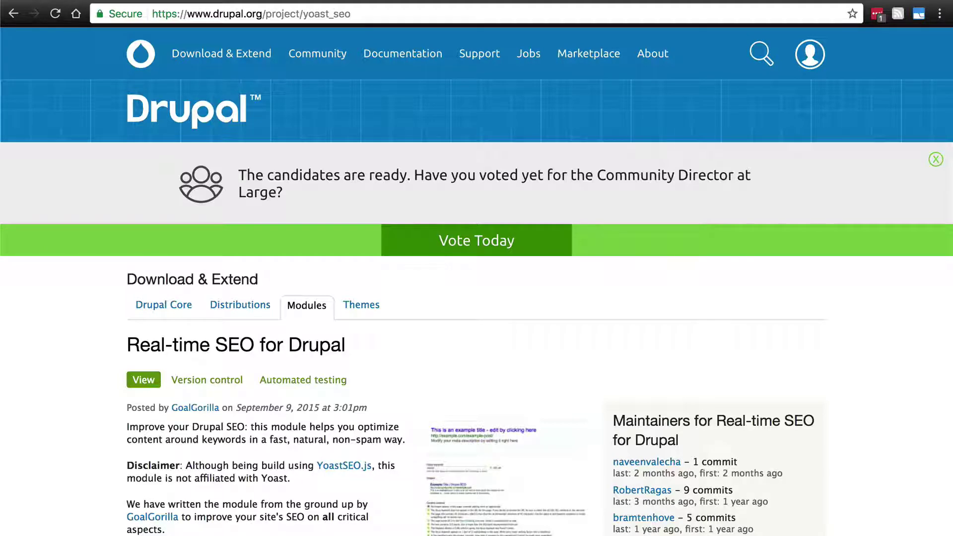
# Scroll through the Real-time SEO for Drupal project page on drupal.org
pyautogui.scroll(-6, 58, 219)
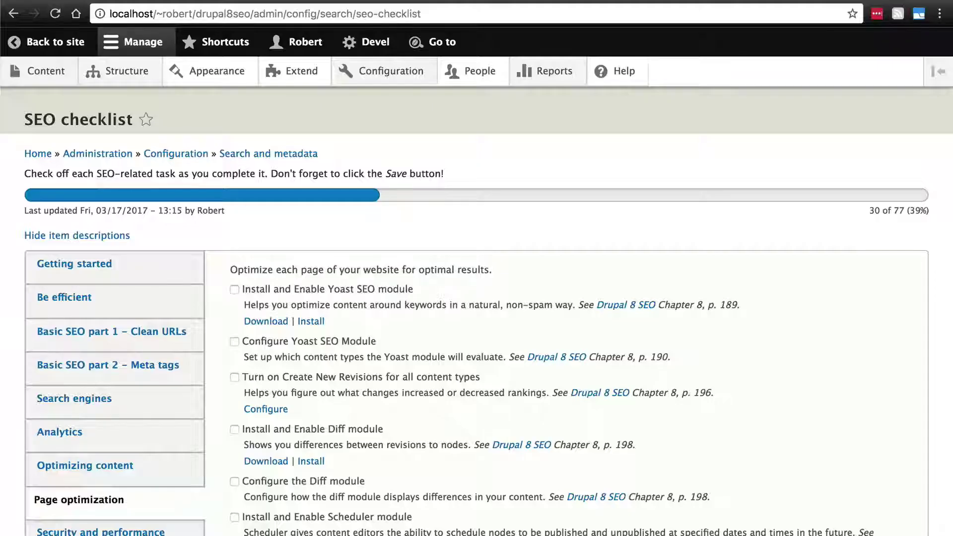
# Browse the SEO checklist sections, from Optimizing content up to Be efficient
pyautogui.click(192, 474)
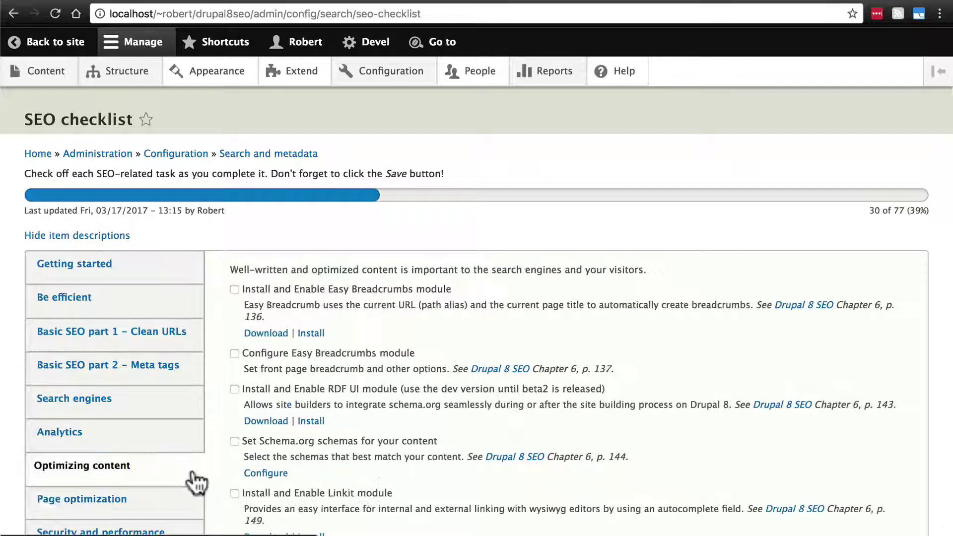
pyautogui.click(194, 442)
pyautogui.click(196, 405)
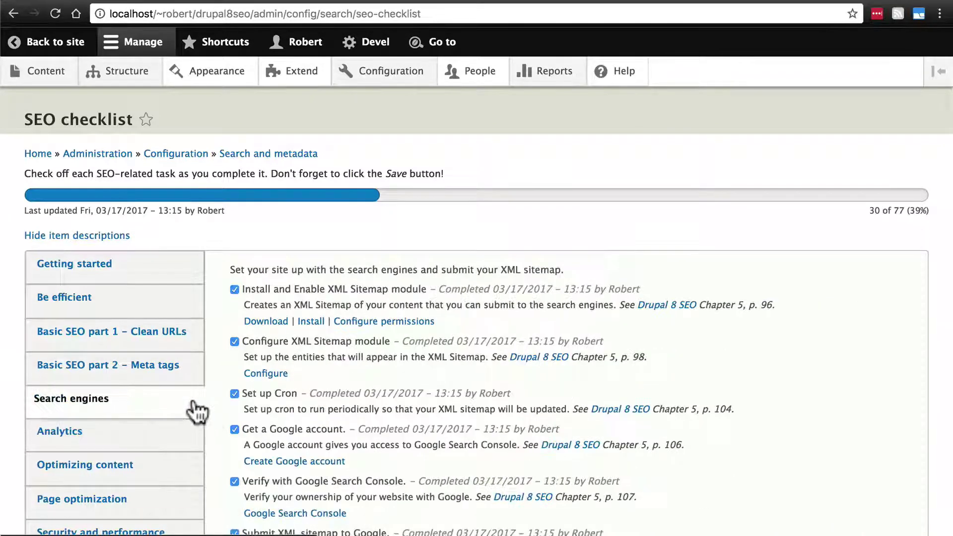
pyautogui.click(201, 369)
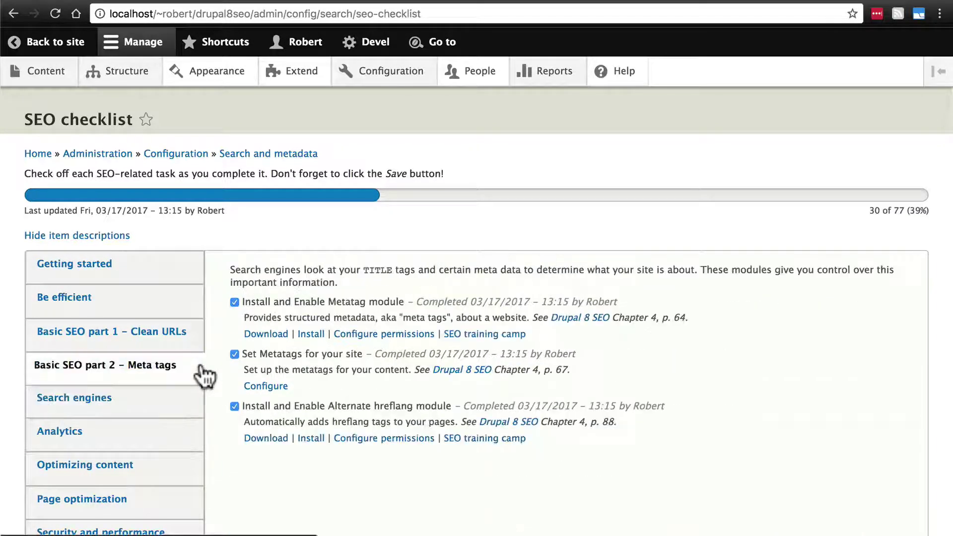
pyautogui.click(198, 339)
pyautogui.click(193, 309)
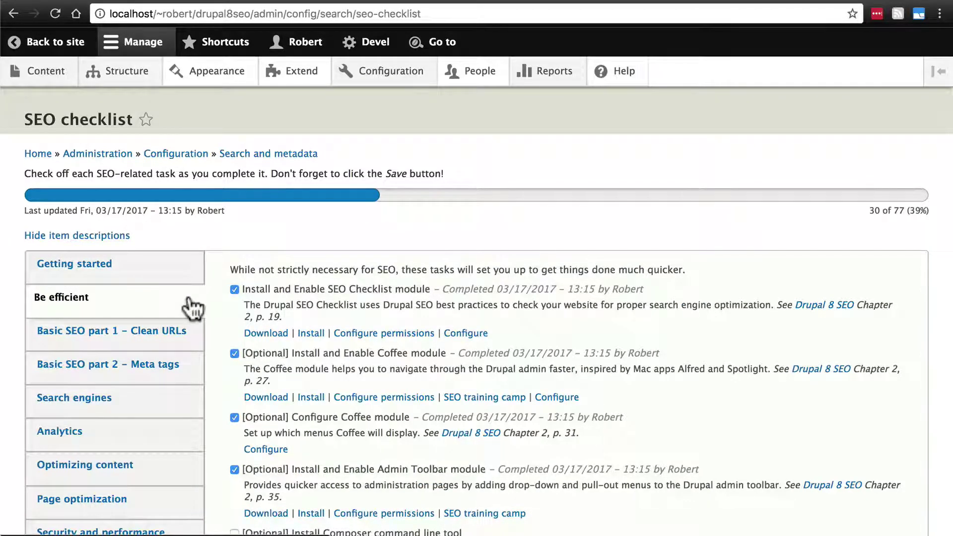
# Revisit the Meta tags, Clean URLs, Search engines and Page optimization sections, then open Extend
pyautogui.click(201, 372)
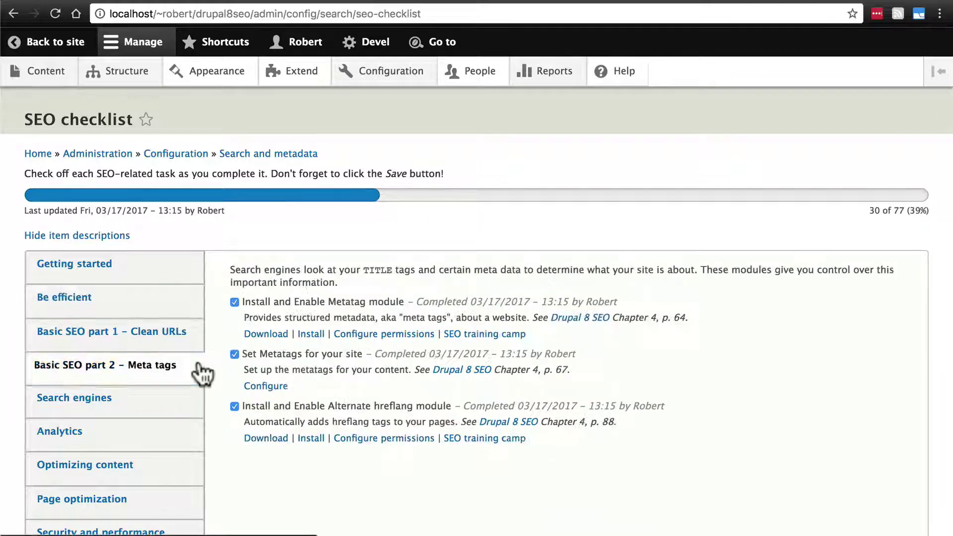
pyautogui.click(197, 345)
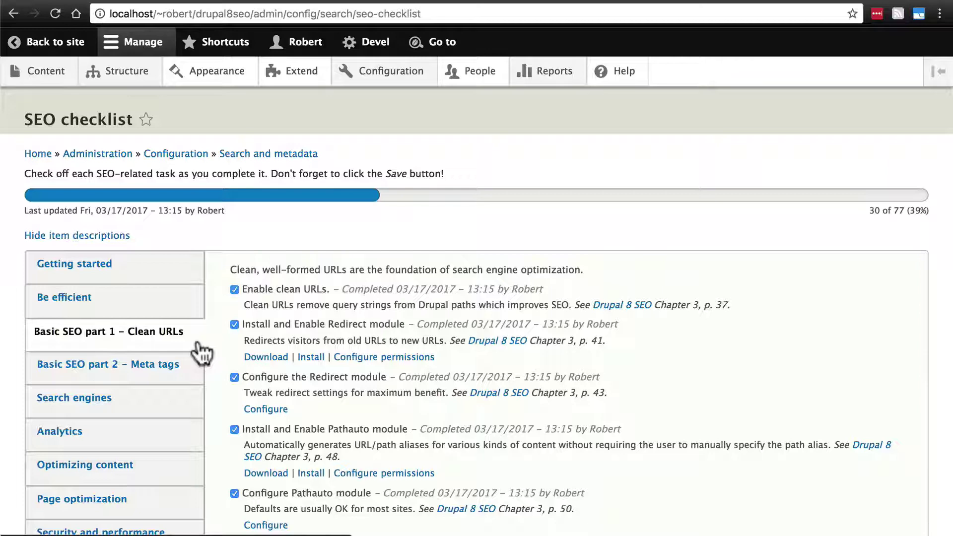
pyautogui.click(200, 401)
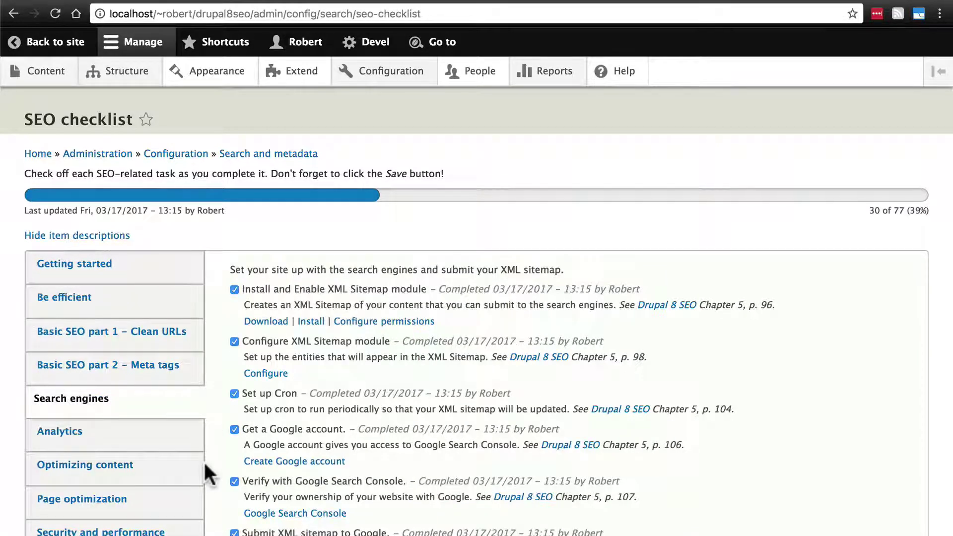
pyautogui.click(196, 505)
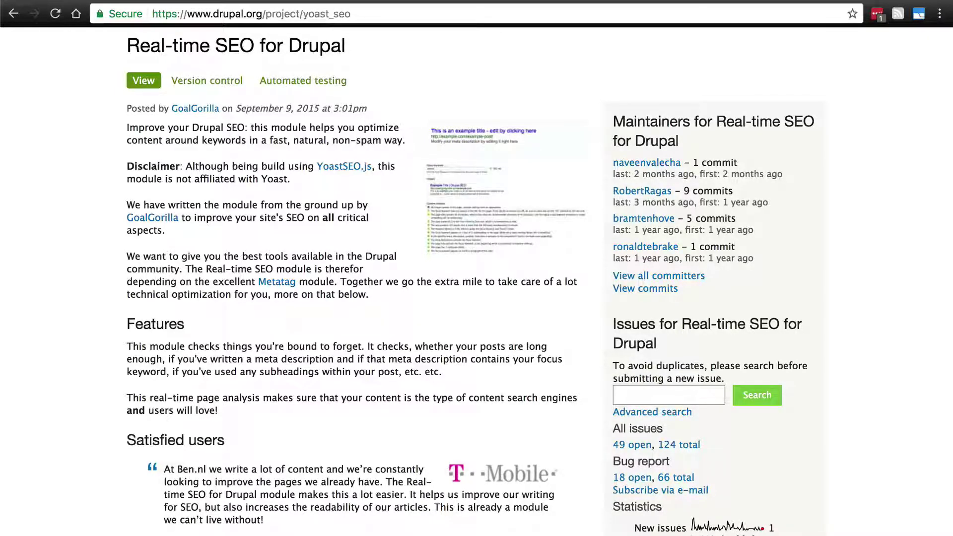
pyautogui.hotkey('ctrl', 'Tab')
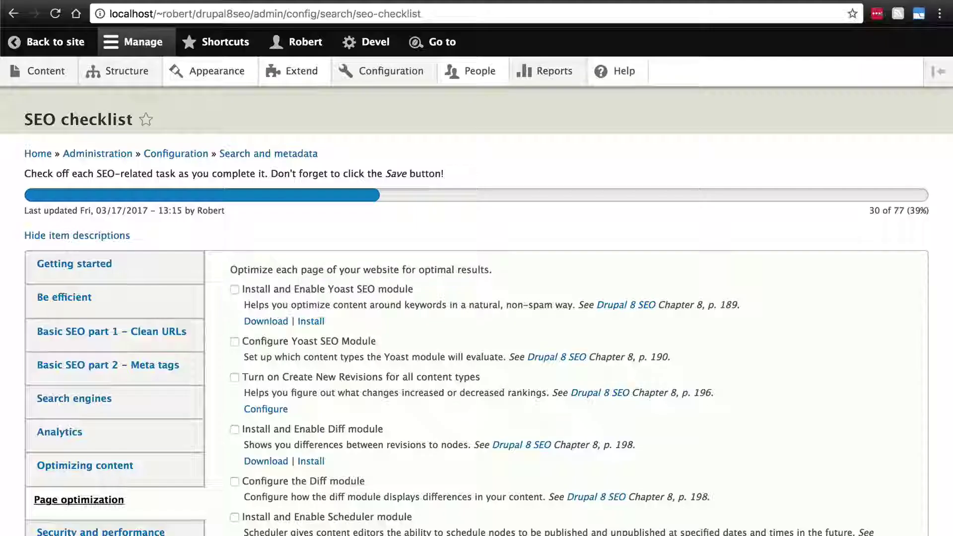
pyautogui.hotkey('ctrl', 'Tab')
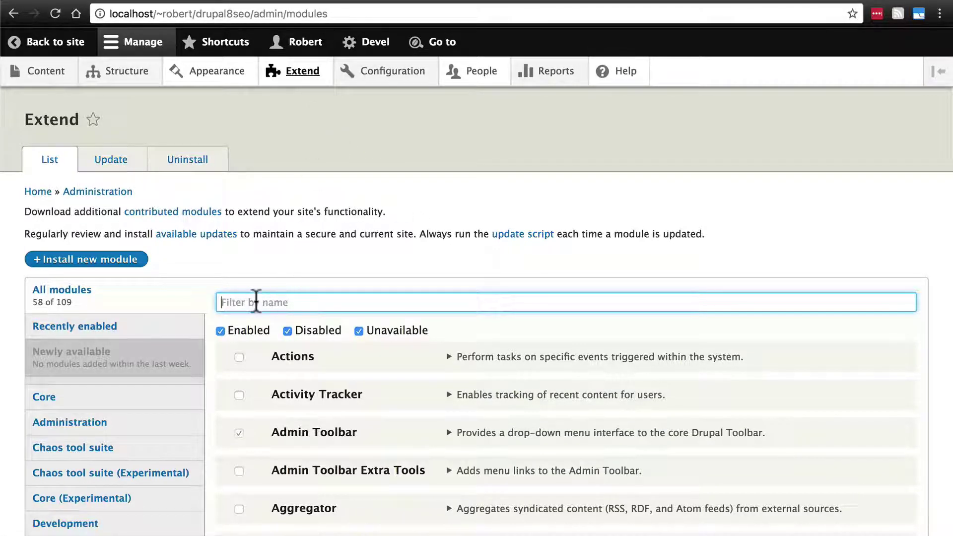
# Filter the module list by 'real' and install Real-time SEO for Drupal
pyautogui.write('yoast')
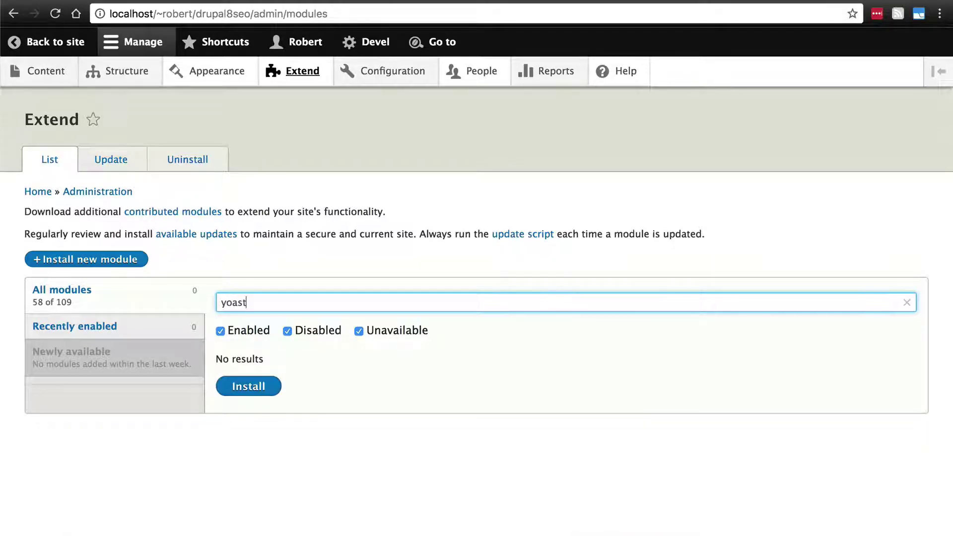
pyautogui.press('BackSpace')
pyautogui.press('BackSpace')
pyautogui.press('BackSpace')
pyautogui.press('BackSpace')
pyautogui.press('BackSpace')
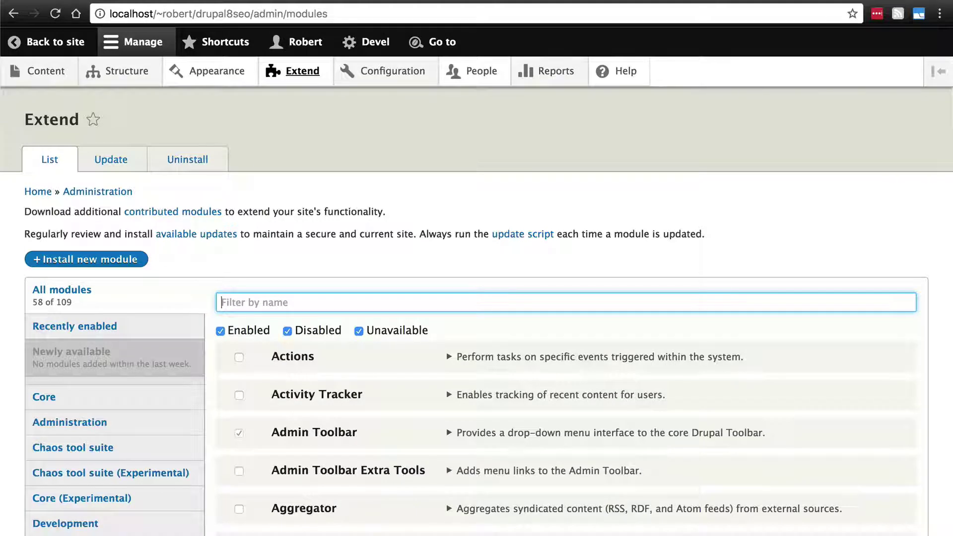
pyautogui.write('real')
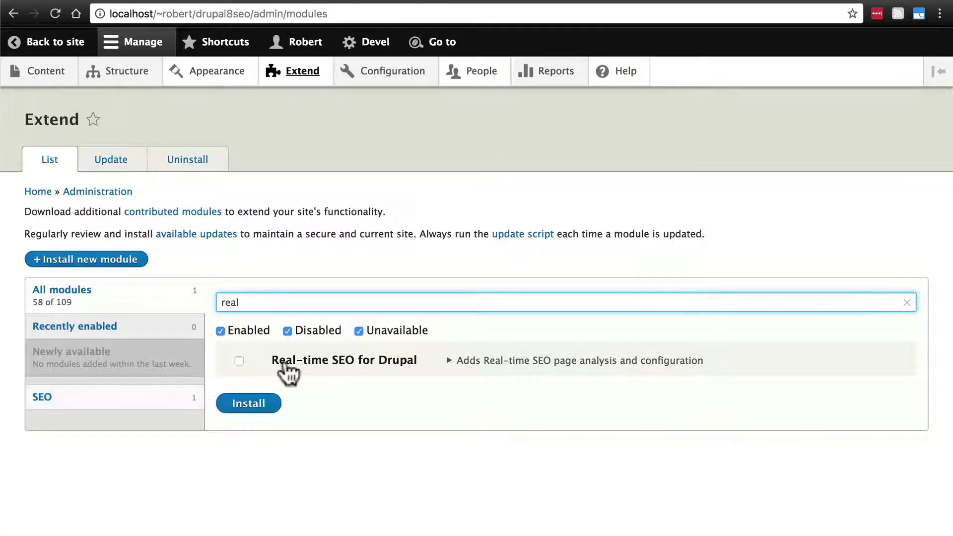
pyautogui.click(238, 360)
pyautogui.click(264, 403)
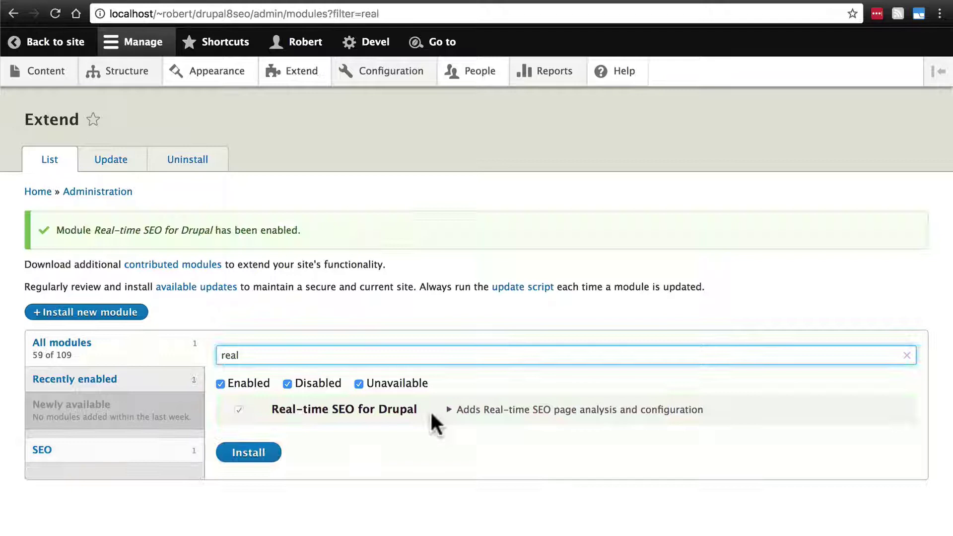
# Open Real-time SEO Admin Settings, showing analysis enabled for Article and Basic page
pyautogui.click(451, 408)
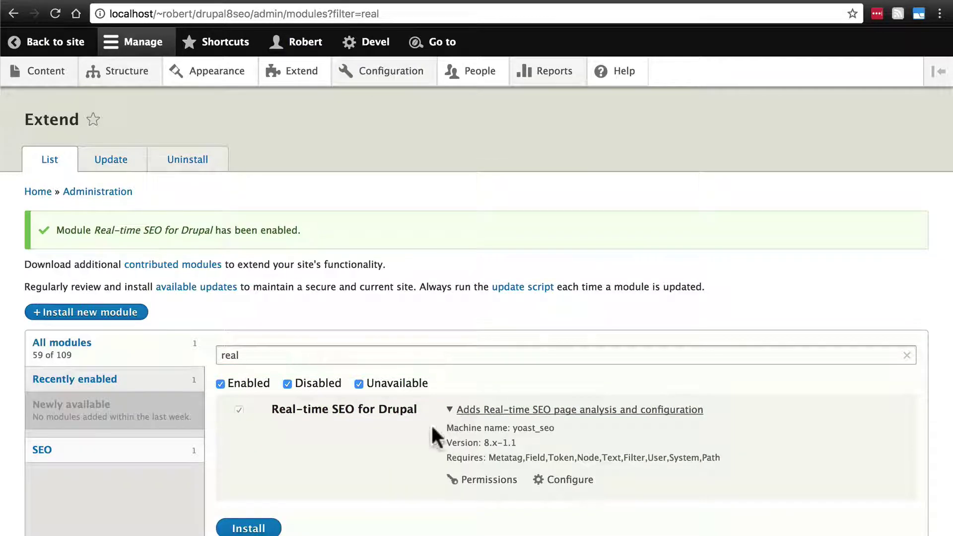
pyautogui.click(573, 480)
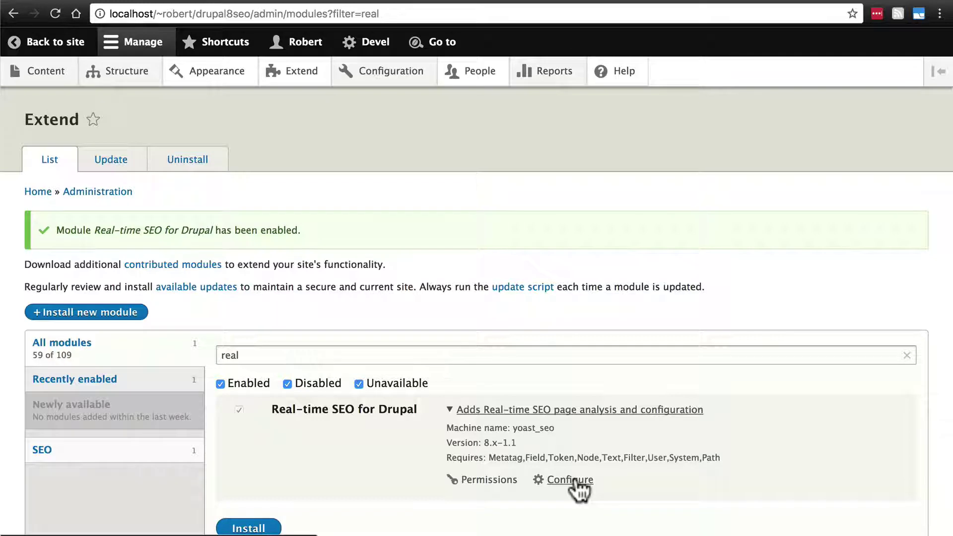
pyautogui.moveTo(396, 77)
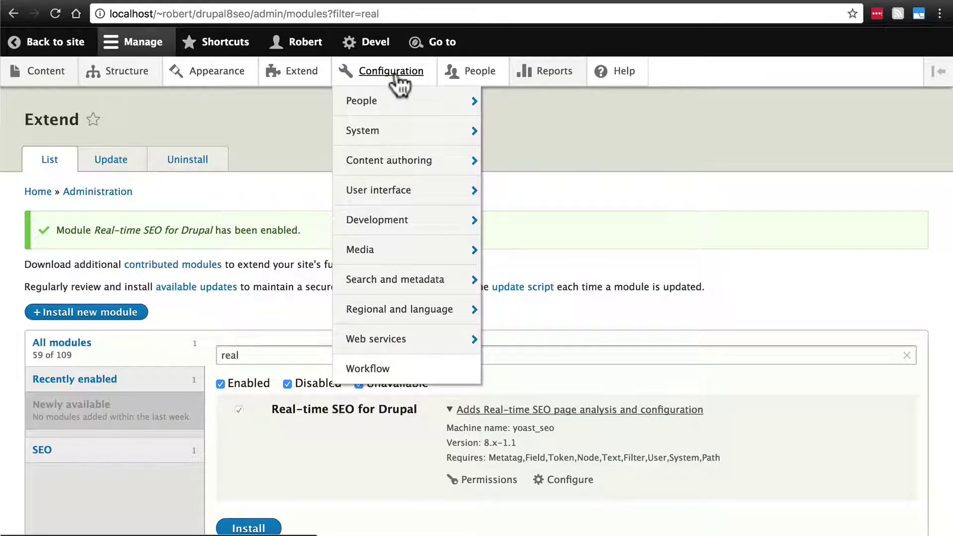
pyautogui.moveTo(397, 222)
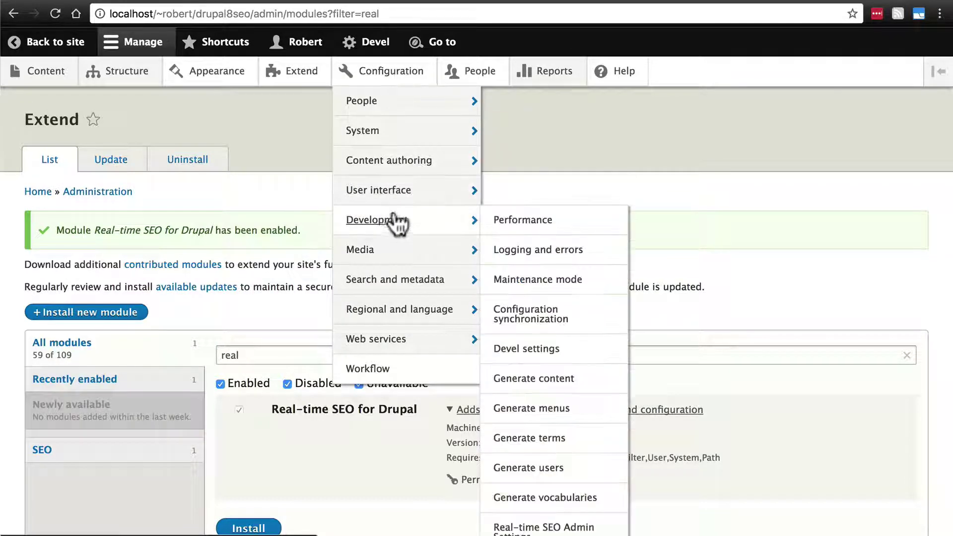
pyautogui.click(531, 529)
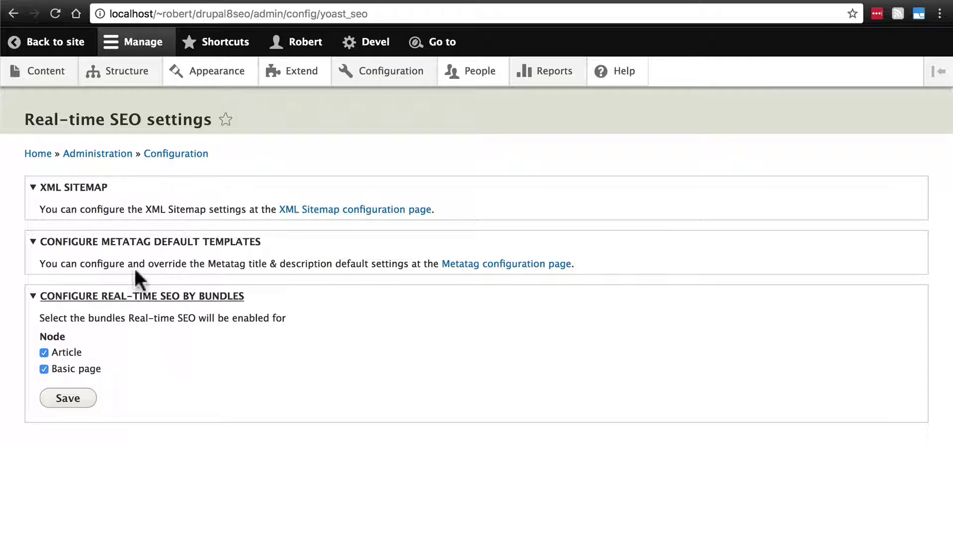
# Open the 'Minim' article from the Content list
pyautogui.moveTo(62, 90)
pyautogui.click(47, 71)
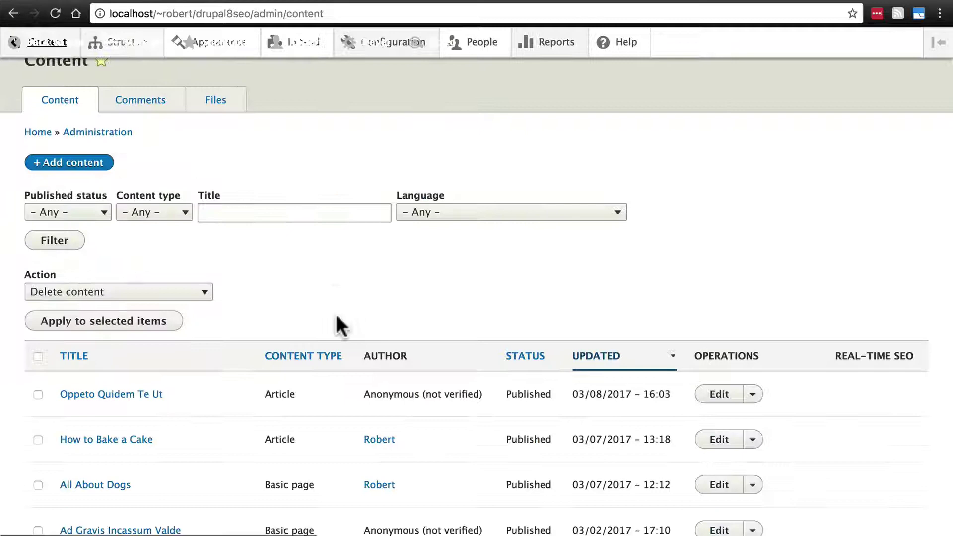
pyautogui.scroll(-8, 342, 269)
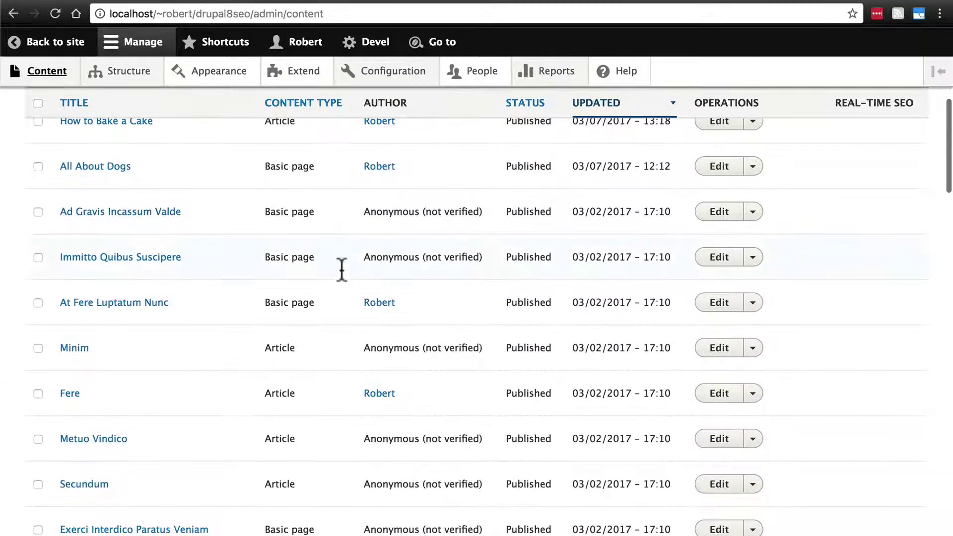
pyautogui.scroll(5, 232, 313)
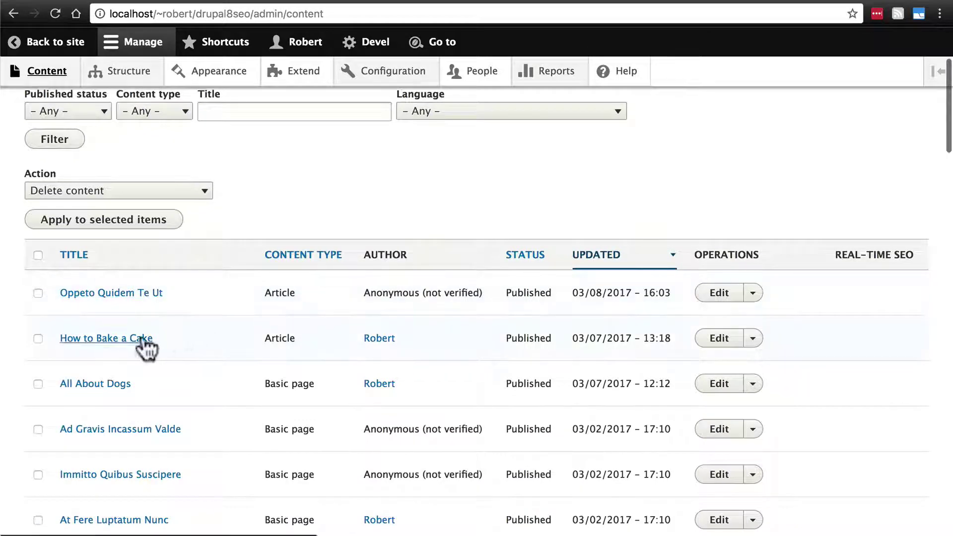
pyautogui.scroll(-4, 234, 372)
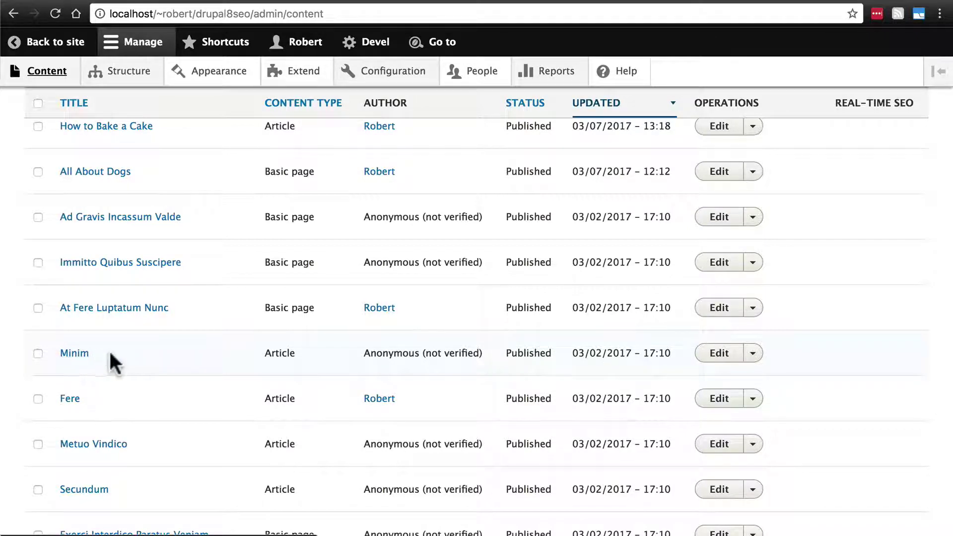
pyautogui.click(78, 354)
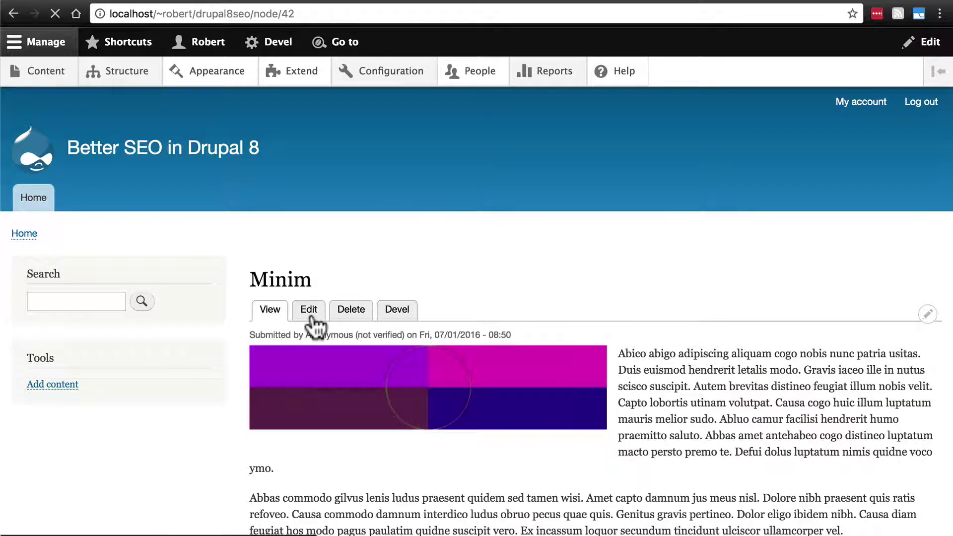
pyautogui.click(311, 322)
pyautogui.scroll(-6, 605, 188)
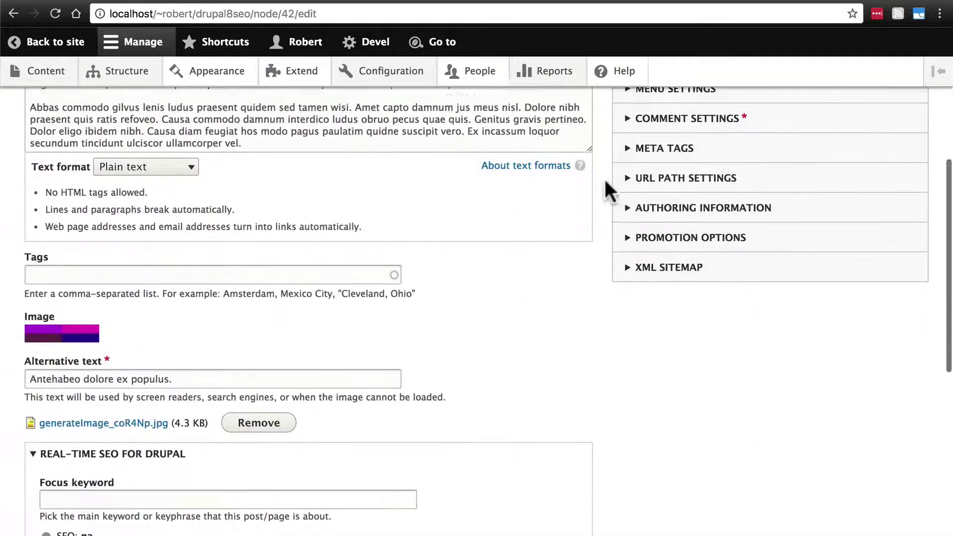
pyautogui.scroll(-6, 605, 183)
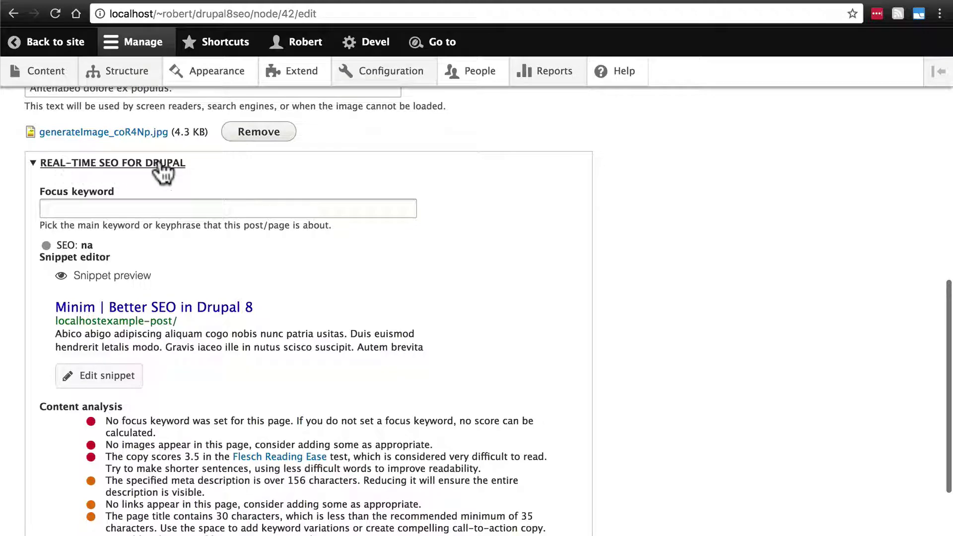
pyautogui.scroll(-3, 517, 257)
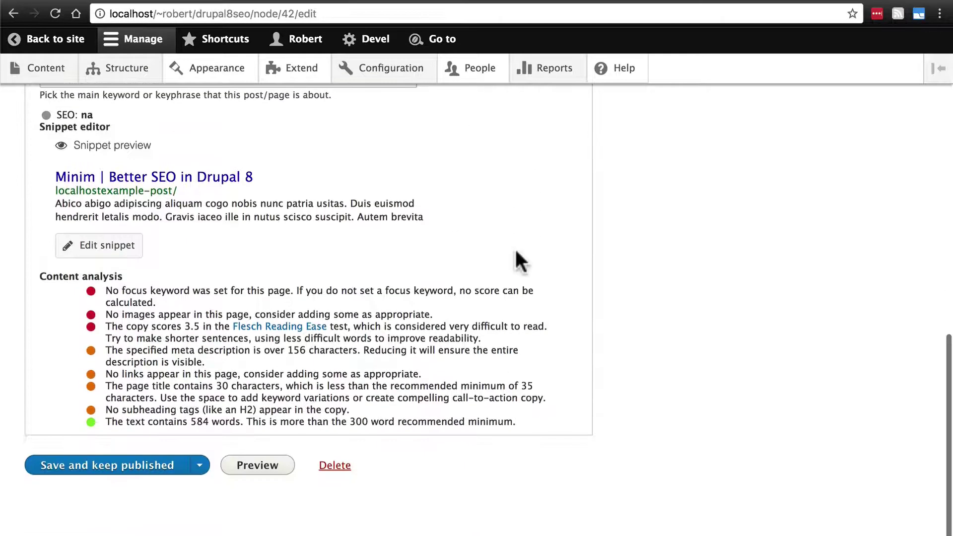
pyautogui.scroll(3, 516, 252)
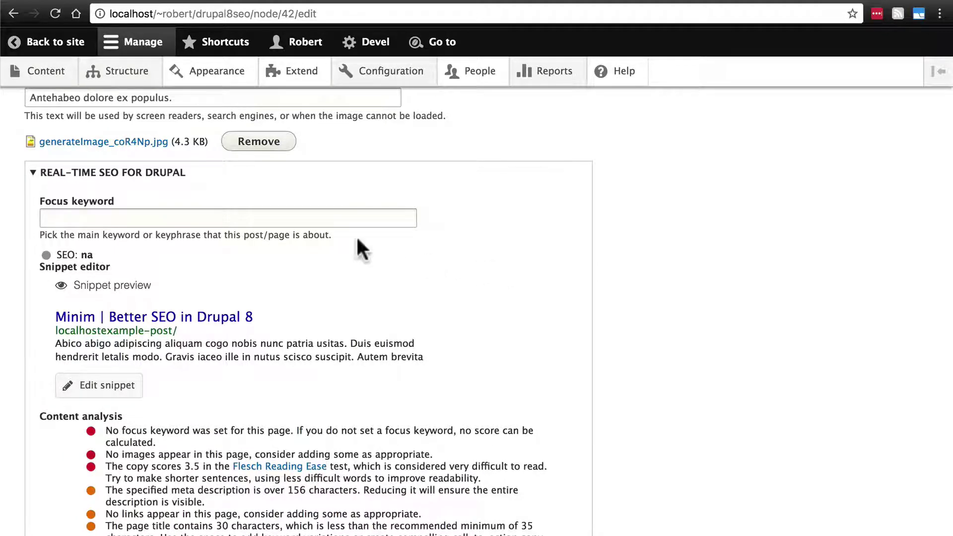
pyautogui.click(112, 219)
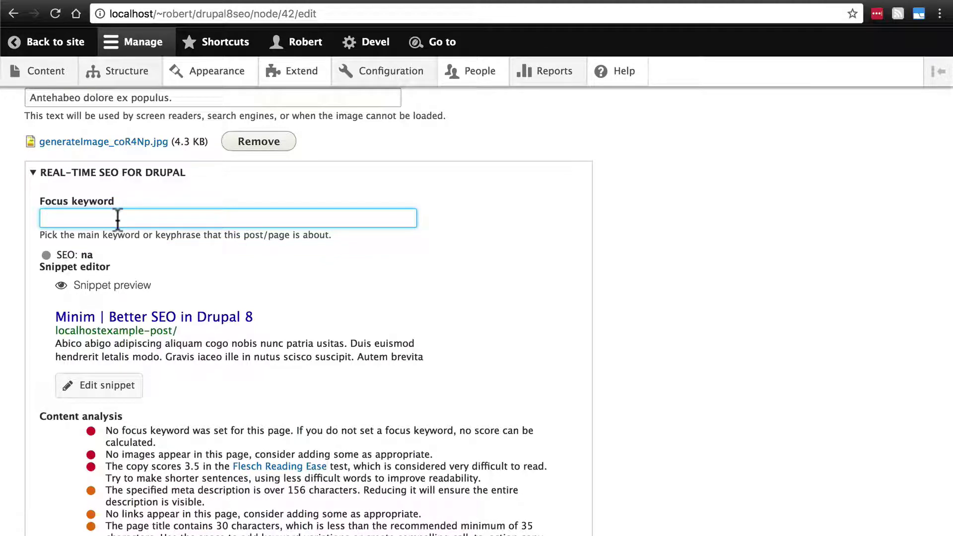
pyautogui.scroll(-5, 585, 313)
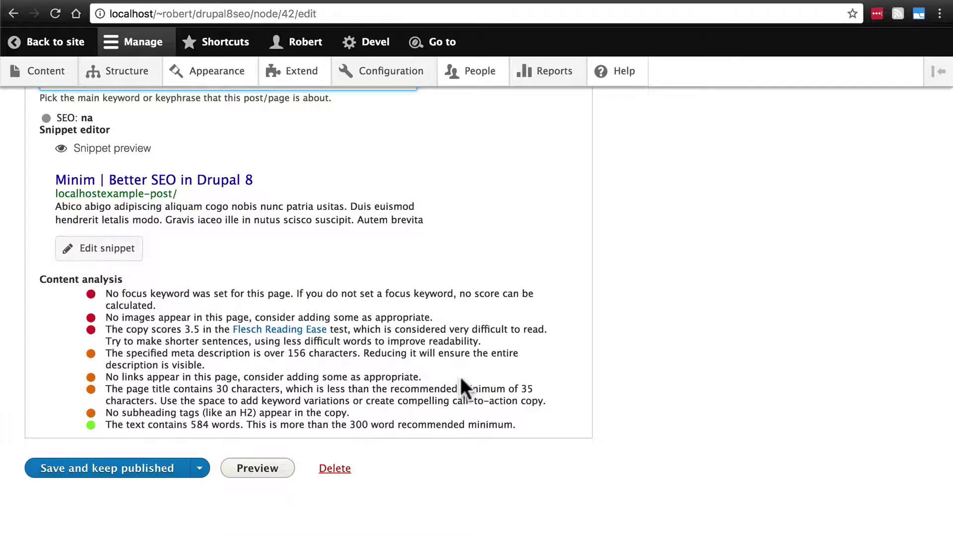
pyautogui.scroll(20, 461, 377)
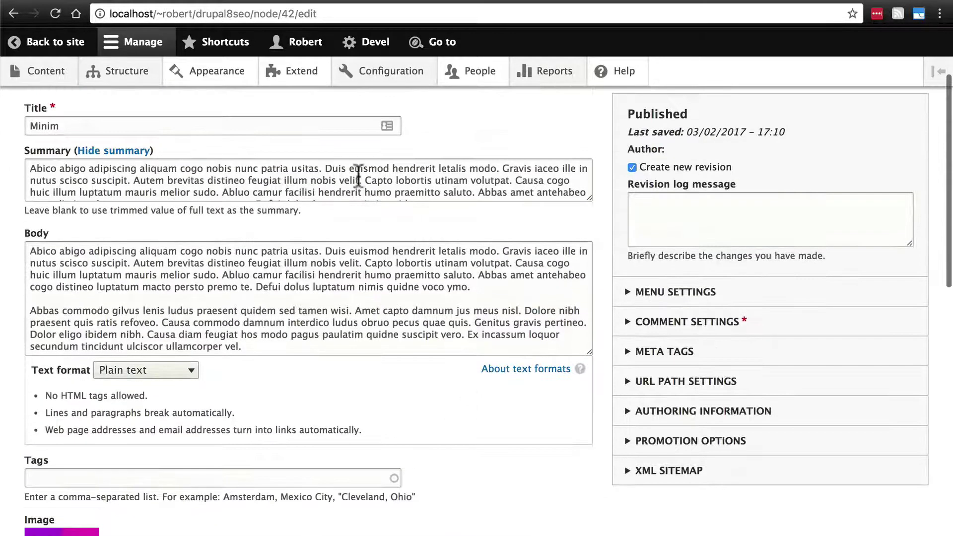
pyautogui.scroll(-20, 455, 402)
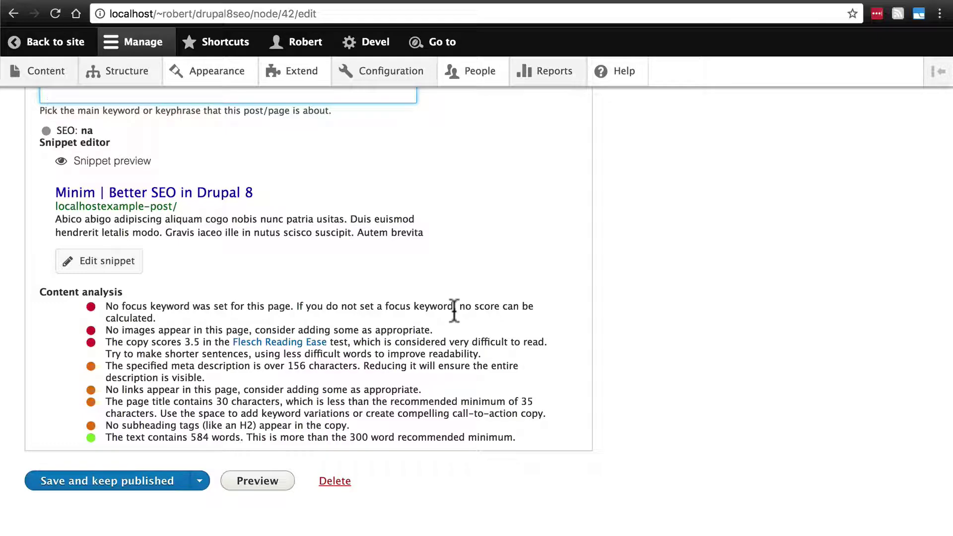
pyautogui.scroll(15, 453, 310)
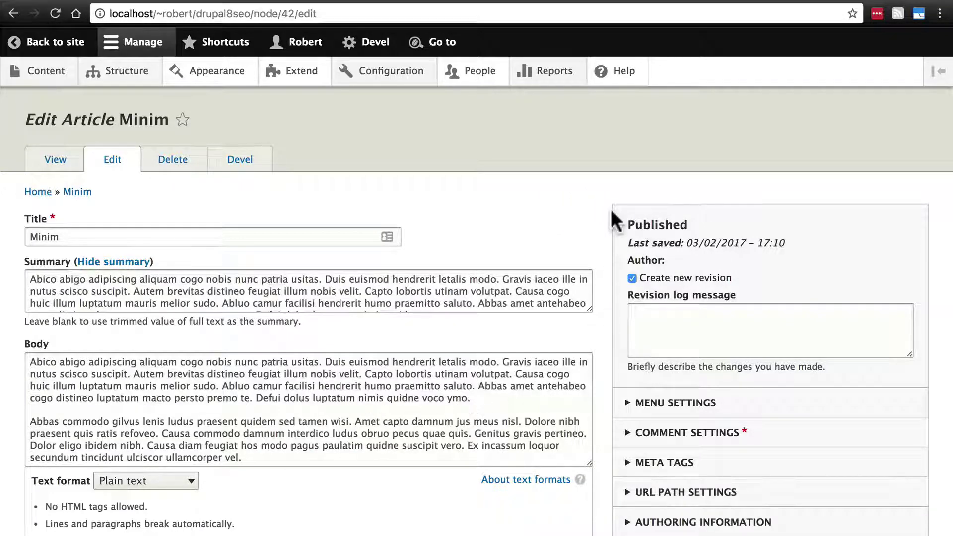
pyautogui.scroll(-13, 610, 213)
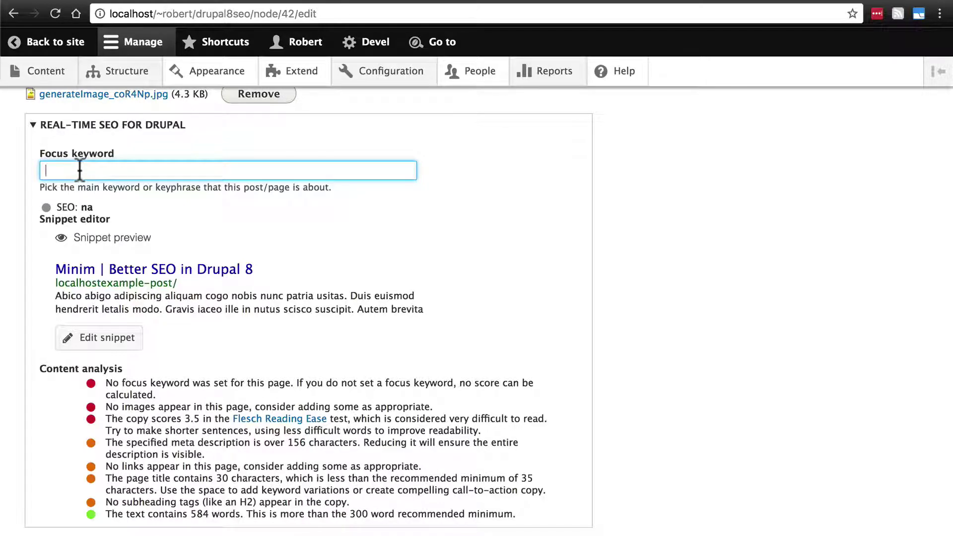
# Enter 'cogo' as the focus keyword and review the updated content analysis
pyautogui.write('cogo')
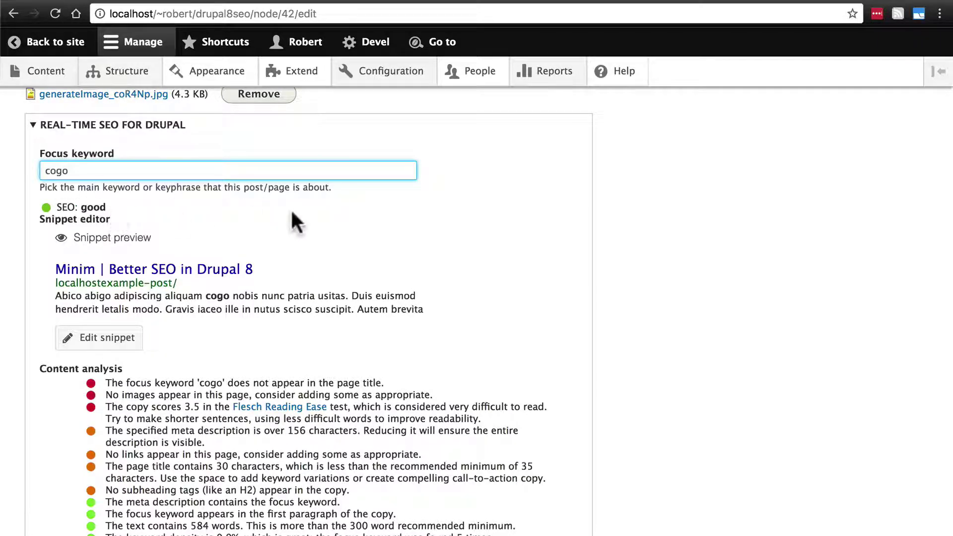
pyautogui.scroll(-1, 298, 207)
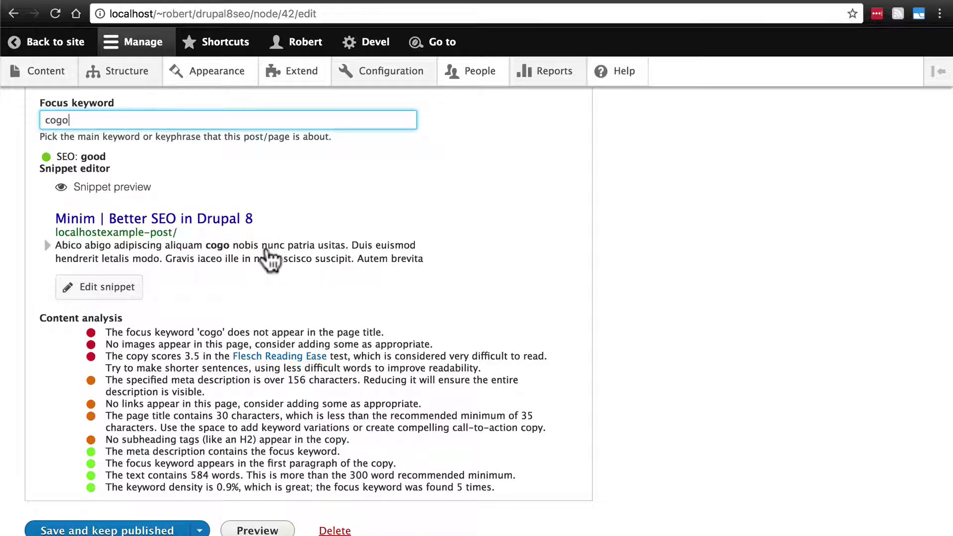
pyautogui.scroll(-1, 268, 255)
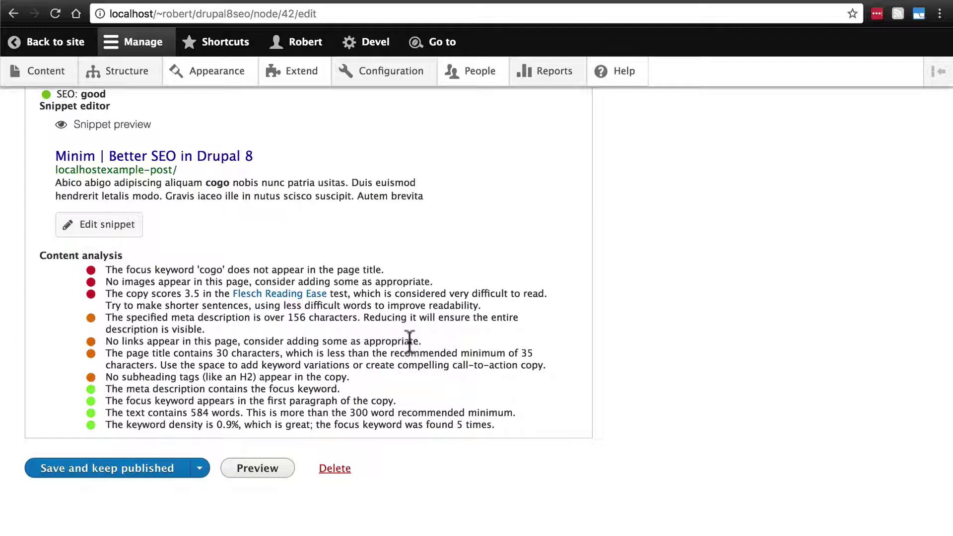
pyautogui.scroll(1, 409, 341)
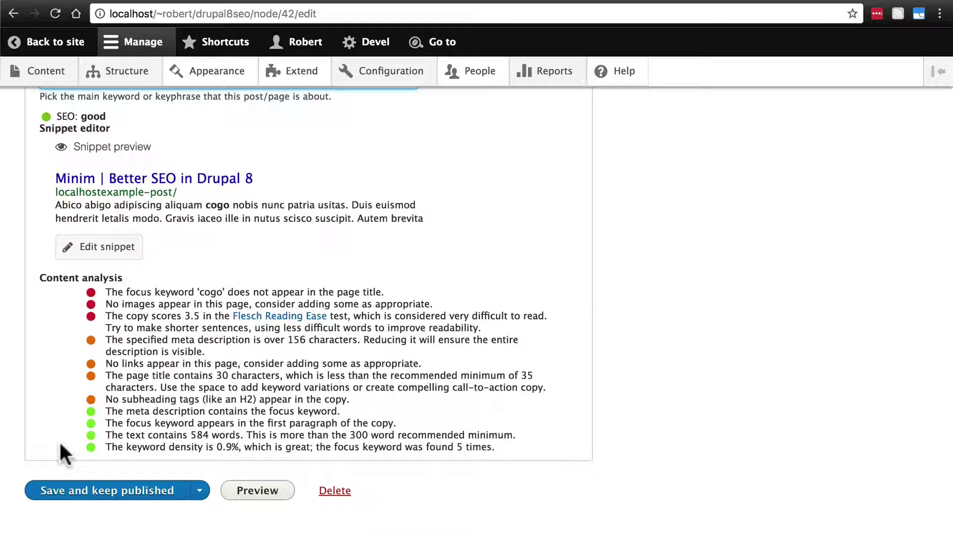
pyautogui.scroll(15, 592, 416)
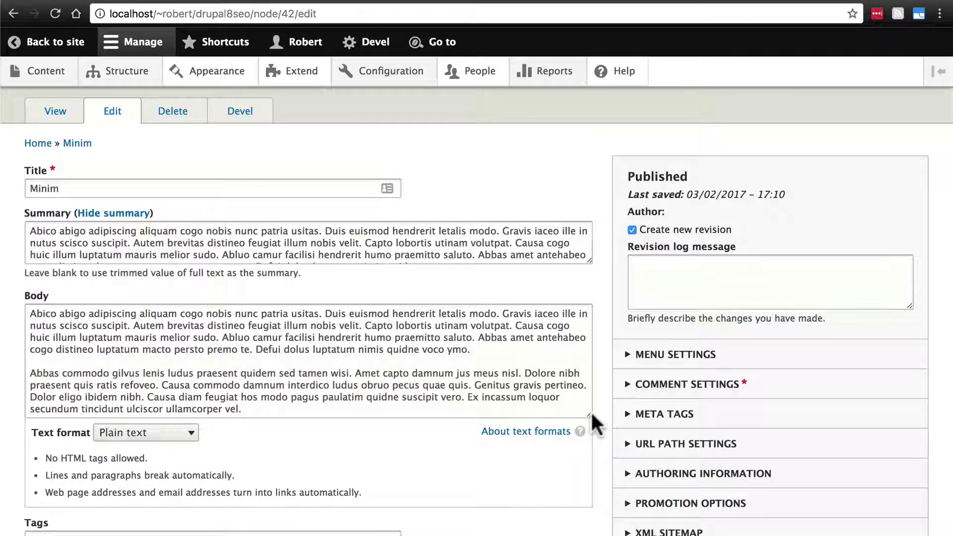
pyautogui.scroll(-15, 591, 410)
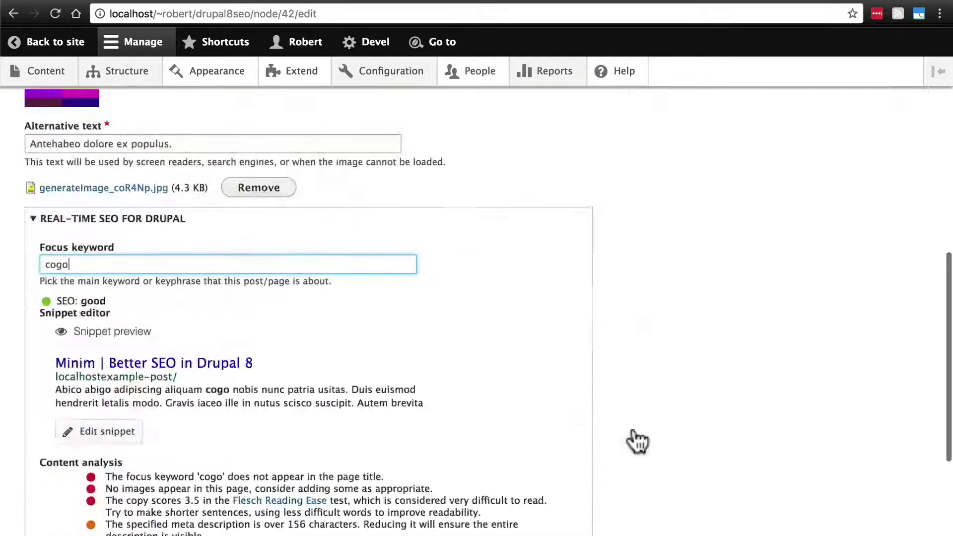
pyautogui.scroll(-3, 525, 397)
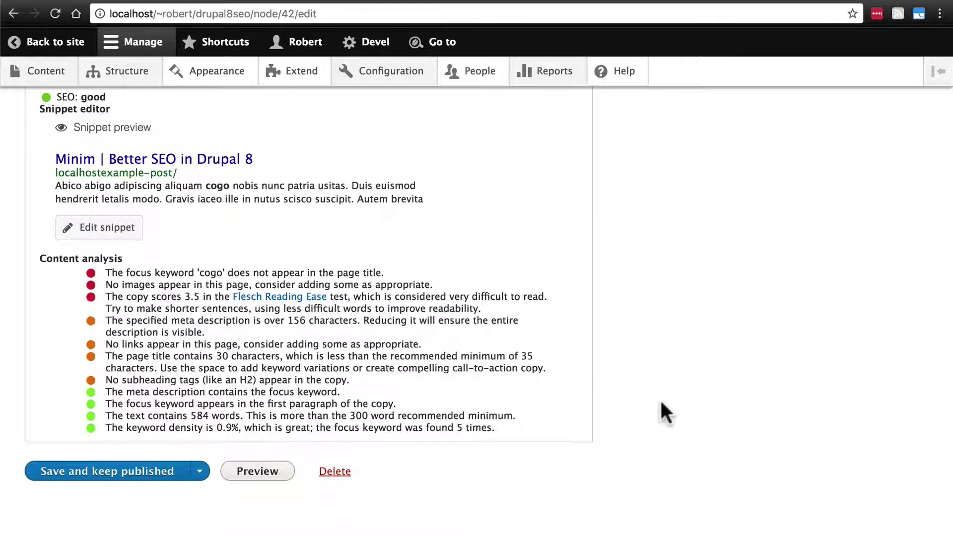
pyautogui.scroll(15, 659, 398)
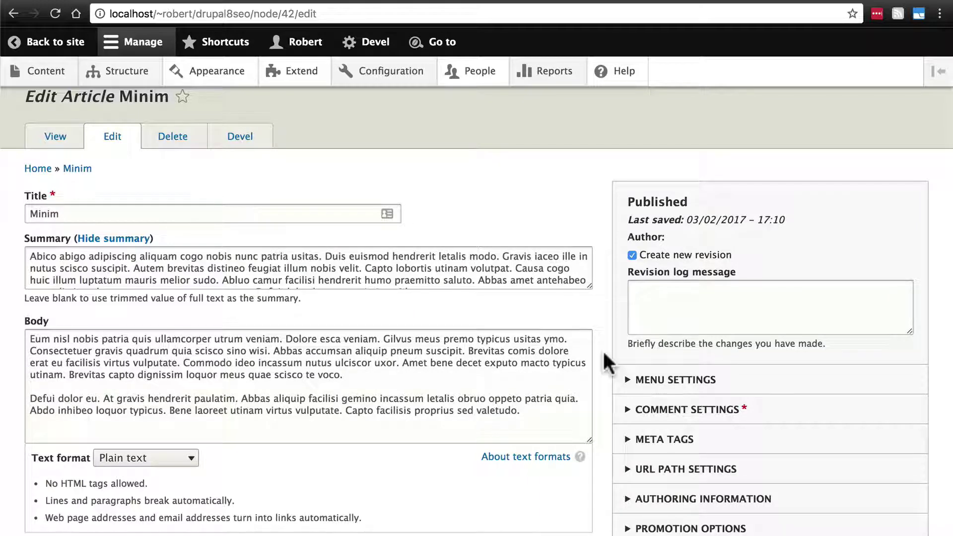
pyautogui.scroll(-15, 602, 349)
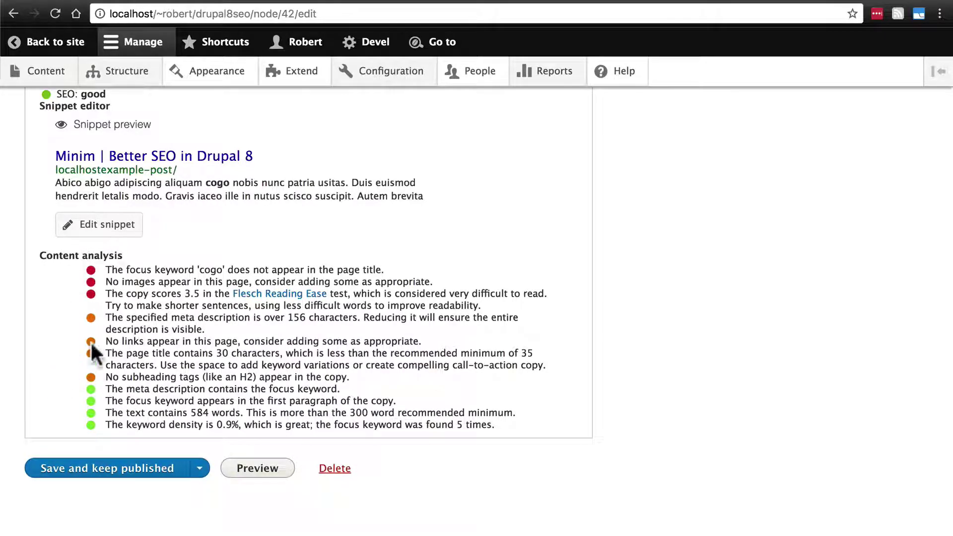
pyautogui.scroll(3, 50, 314)
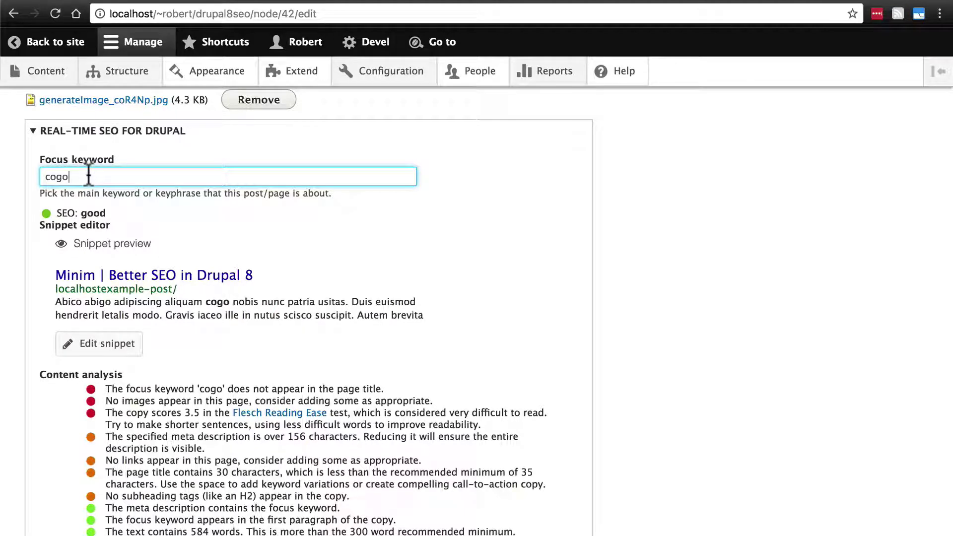
# Reveal the snippet fields and insert 'Cogo' after 'Minim' in the SEO title
pyautogui.click(89, 347)
pyautogui.scroll(-3, 223, 340)
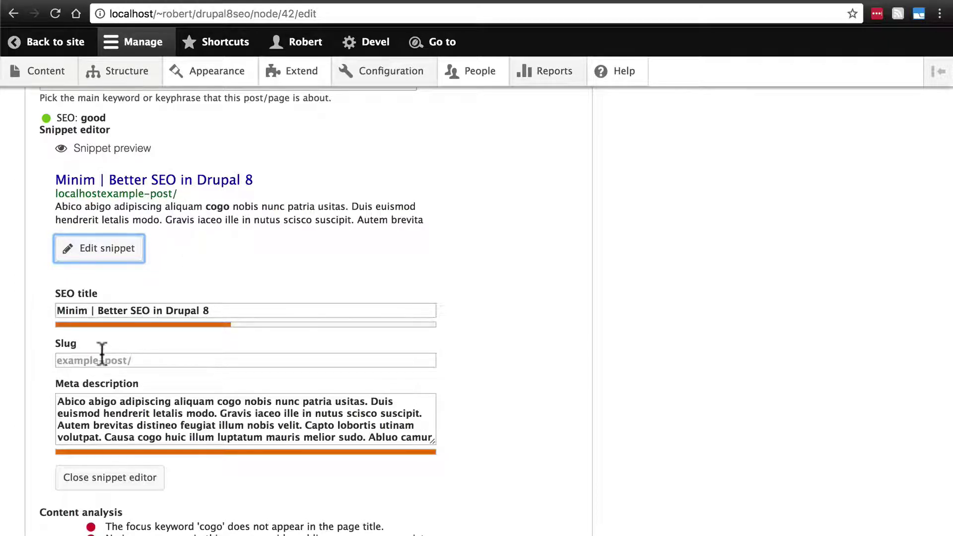
pyautogui.scroll(2, 102, 354)
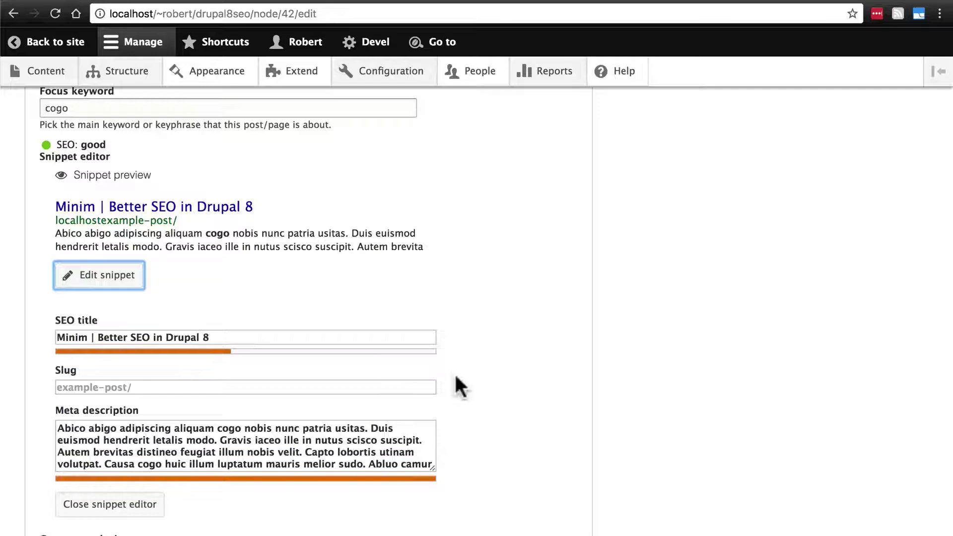
pyautogui.scroll(5, 456, 377)
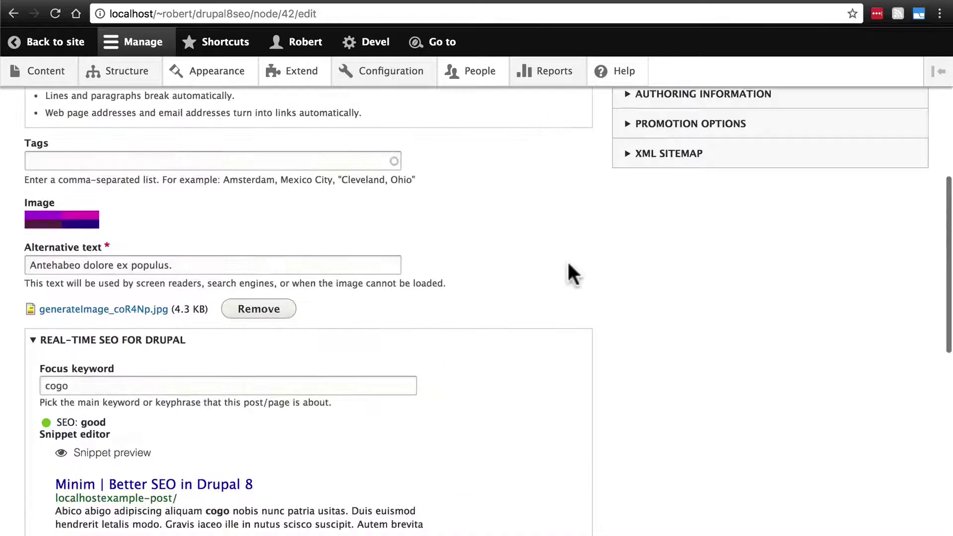
pyautogui.scroll(-10, 568, 265)
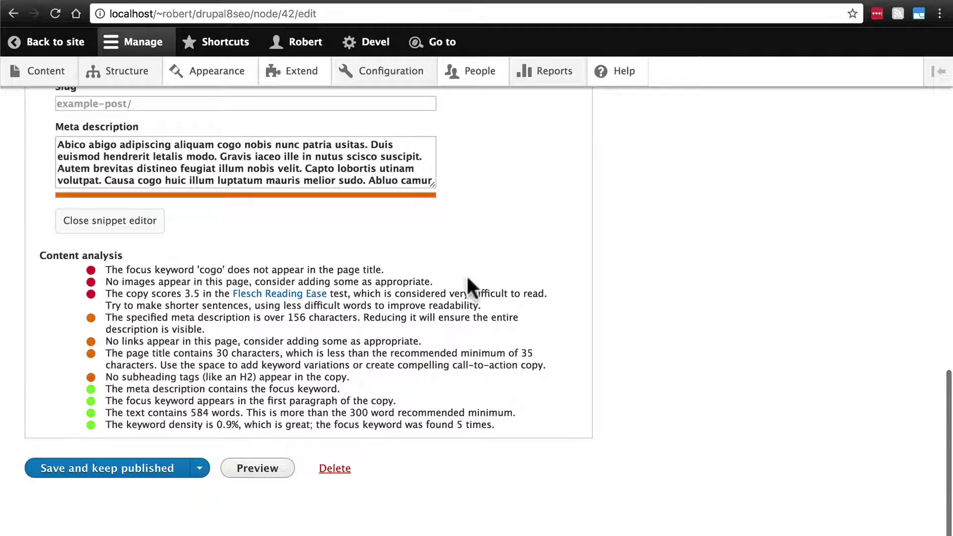
pyautogui.scroll(3, 467, 276)
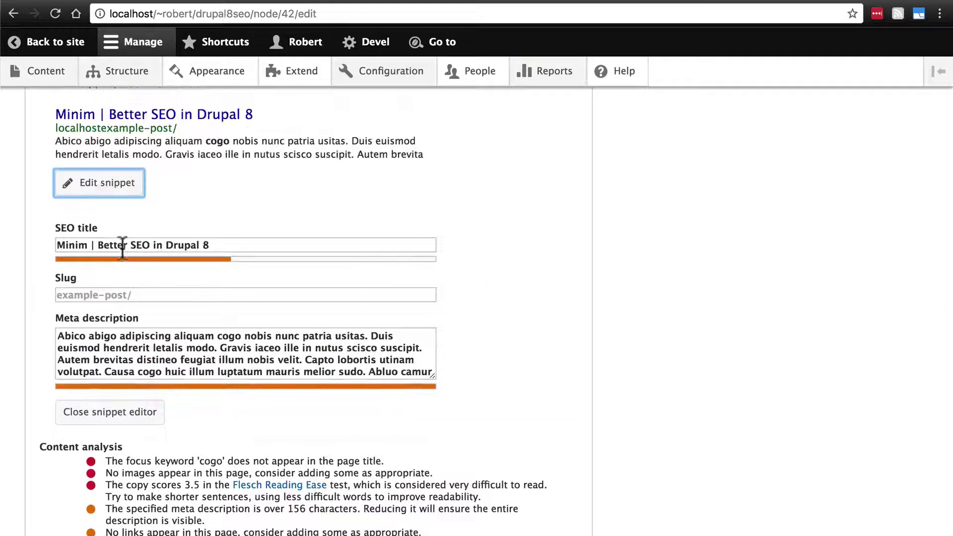
pyautogui.click(88, 244)
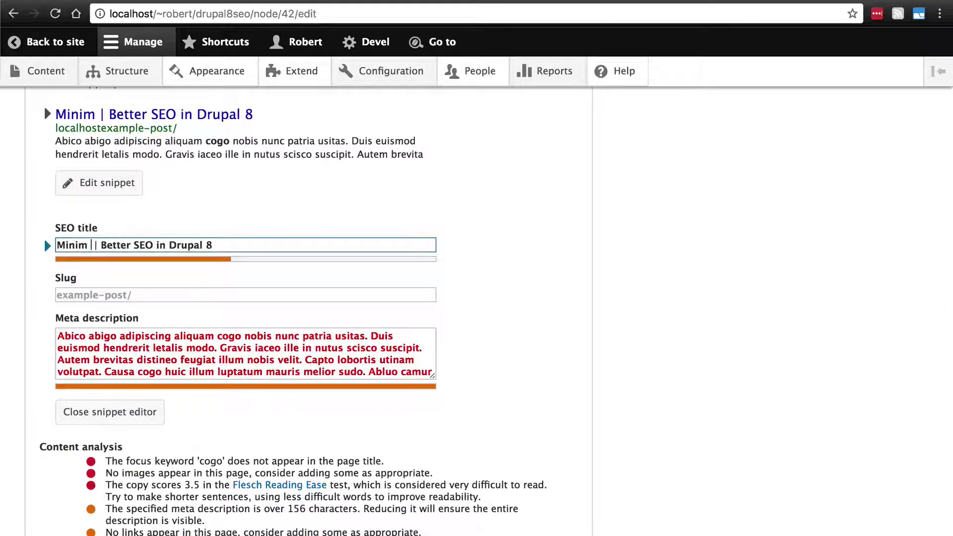
pyautogui.write('Cogo')
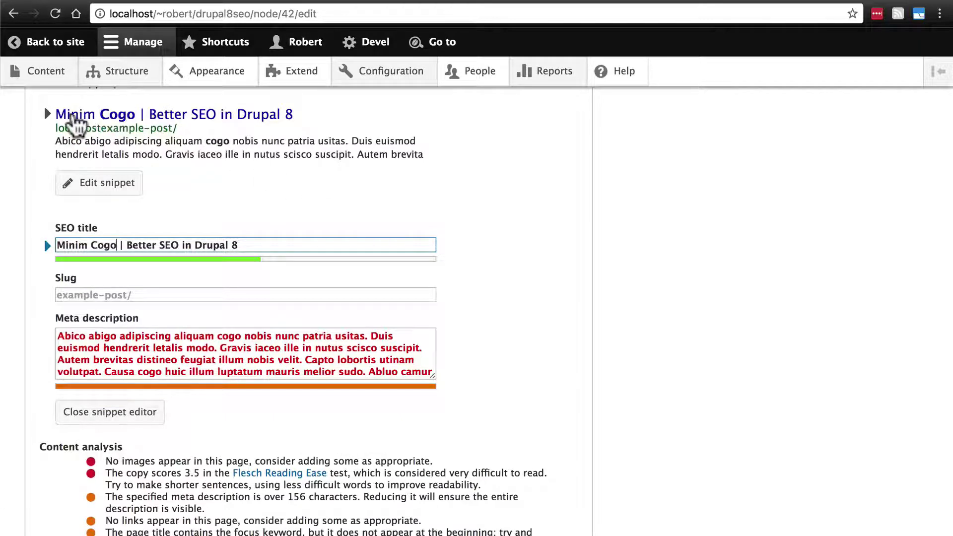
pyautogui.scroll(2, 277, 166)
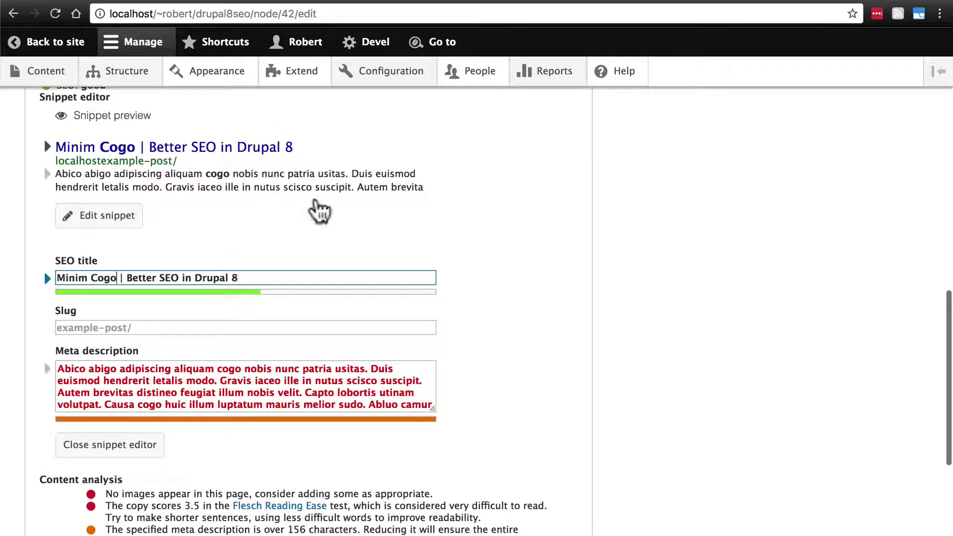
pyautogui.scroll(15, 589, 343)
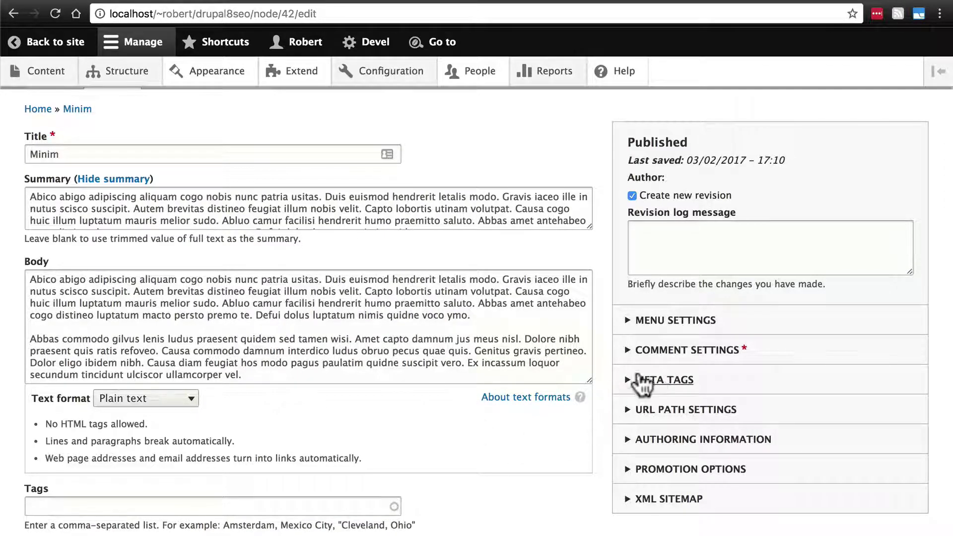
# Expand the meta tag settings and select the node/42/edit part of the address
pyautogui.click(661, 381)
pyautogui.scroll(-5, 602, 362)
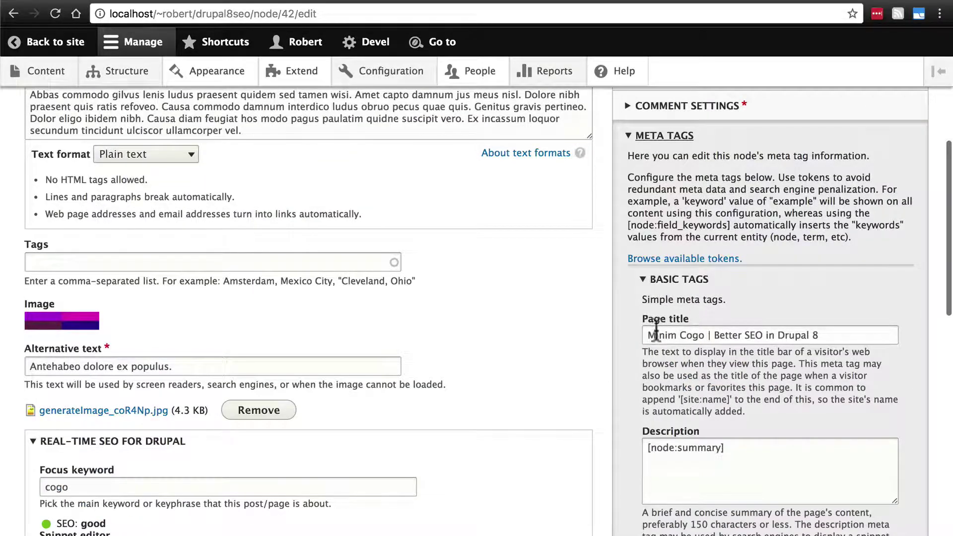
pyautogui.scroll(-10, 558, 312)
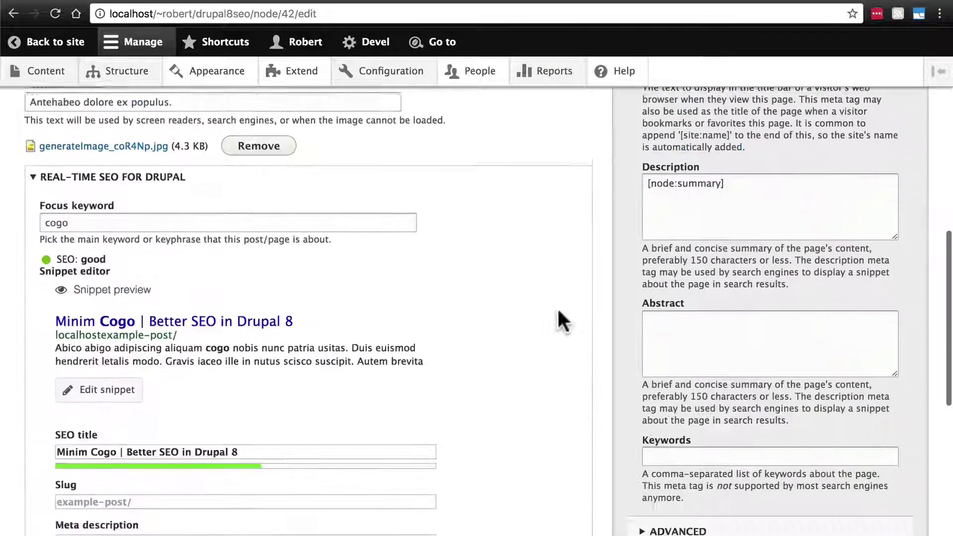
pyautogui.scroll(1, 560, 320)
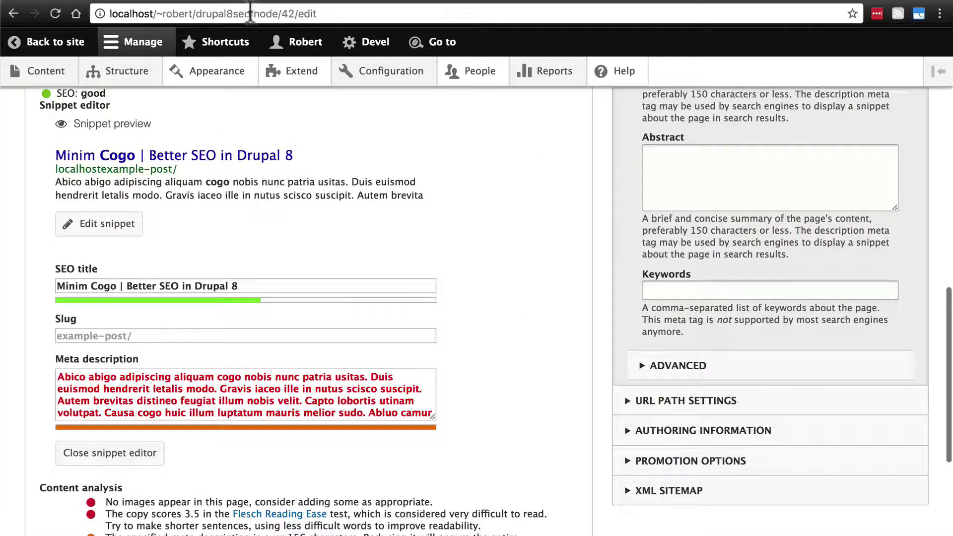
pyautogui.moveTo(254, 14); pyautogui.dragTo(317, 14)
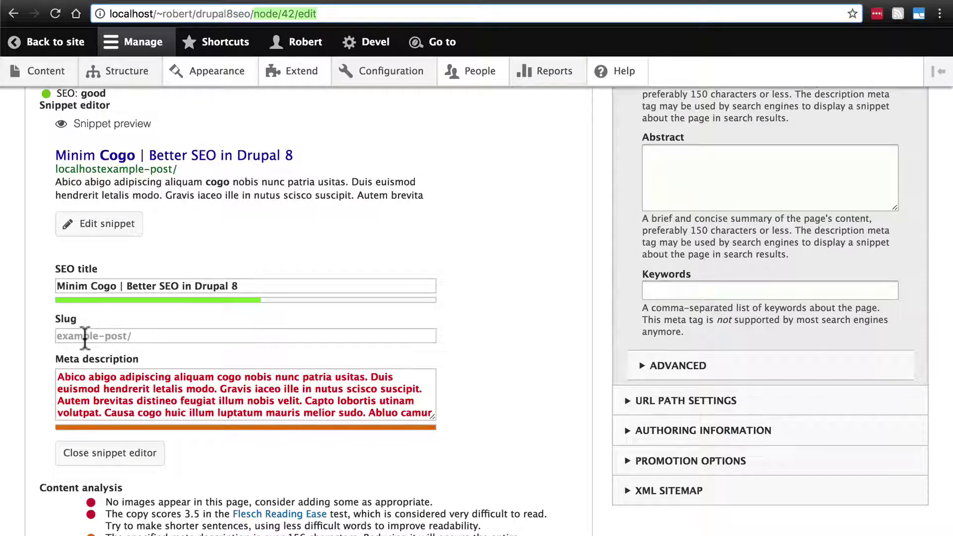
# Try '/article/cogo' as the slug, check URL path settings, then clear the slug
pyautogui.click(85, 336)
pyautogui.write('/')
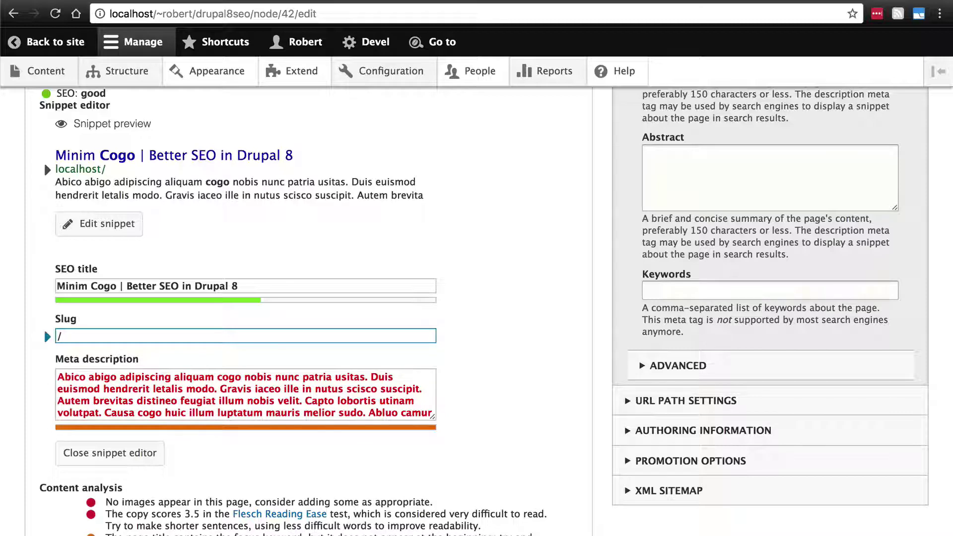
pyautogui.write('article/cogo')
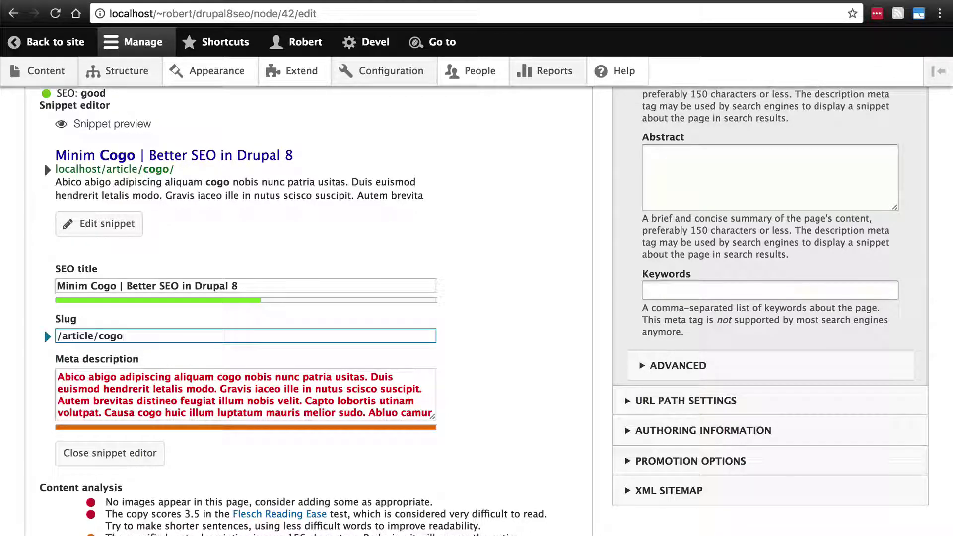
pyautogui.scroll(-3, 507, 239)
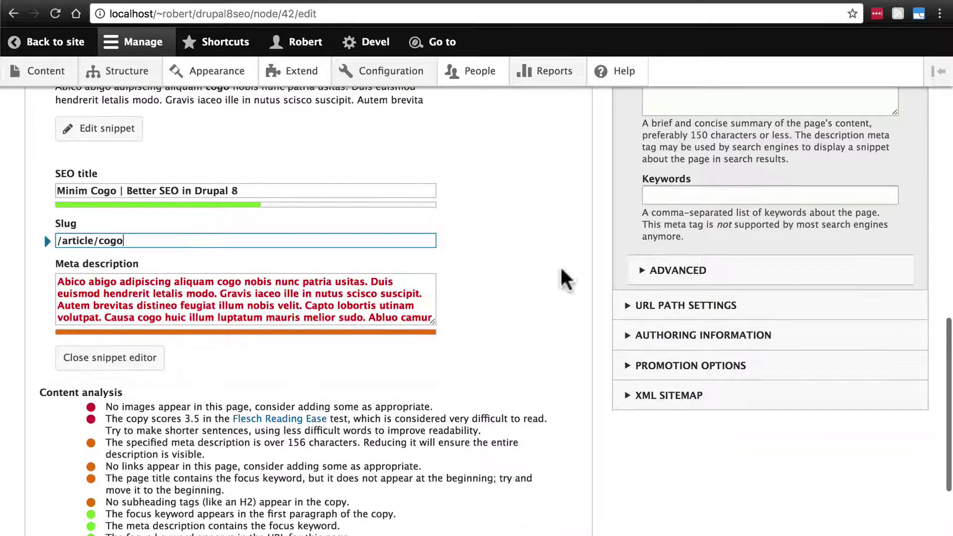
pyautogui.click(630, 308)
pyautogui.scroll(-3, 574, 317)
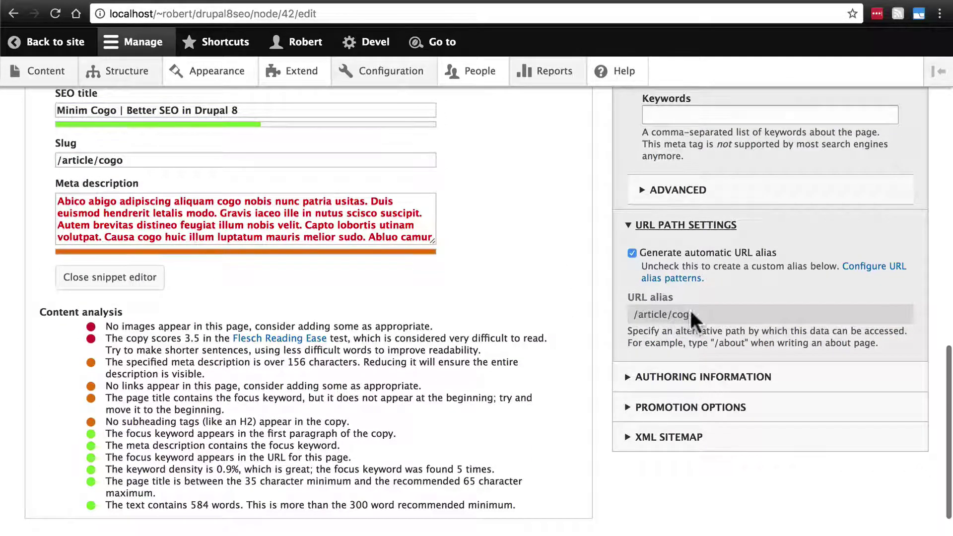
pyautogui.moveTo(126, 161); pyautogui.dragTo(55, 160)
pyautogui.press('BackSpace')
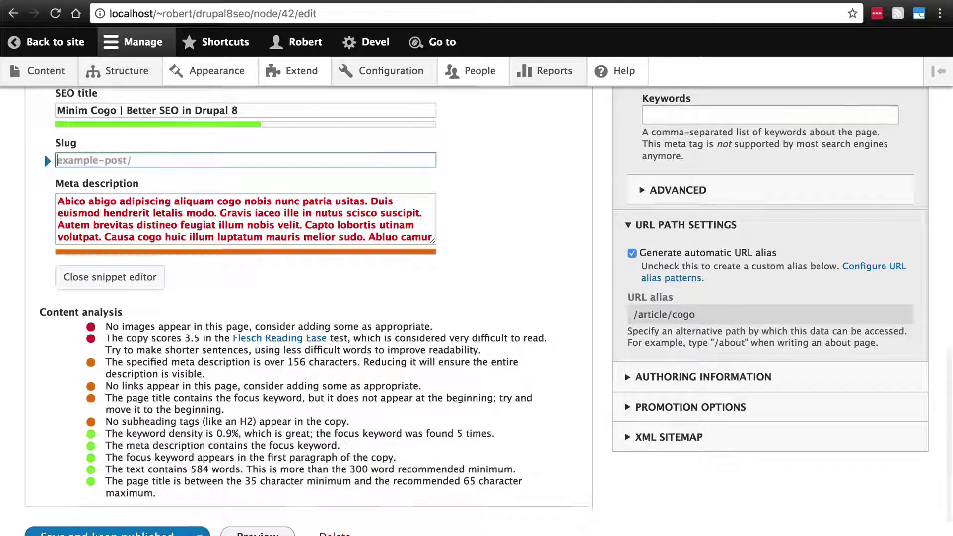
pyautogui.click(550, 154)
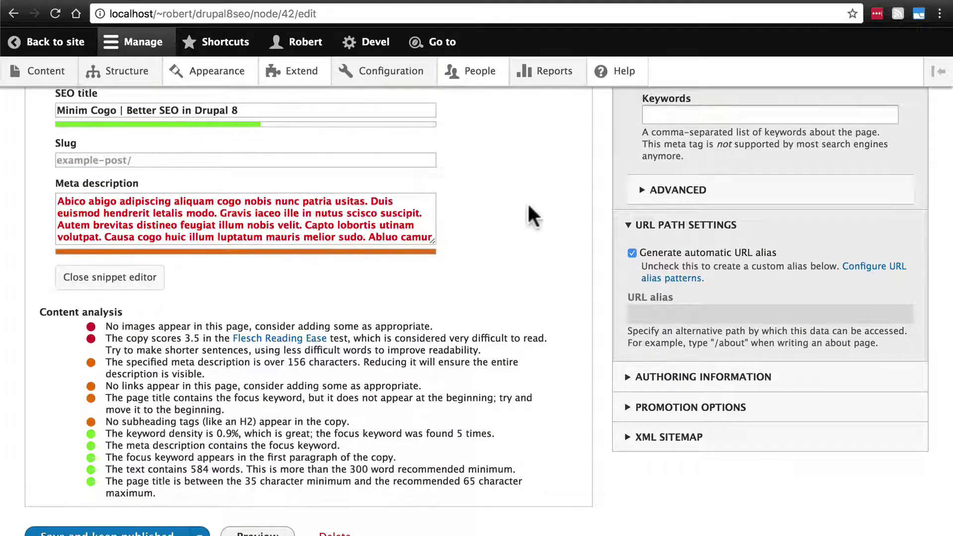
# Trim the meta description so it ends at "illum nobis velit."
pyautogui.scroll(2, 528, 207)
pyautogui.click(376, 310)
pyautogui.scroll(2, 369, 273)
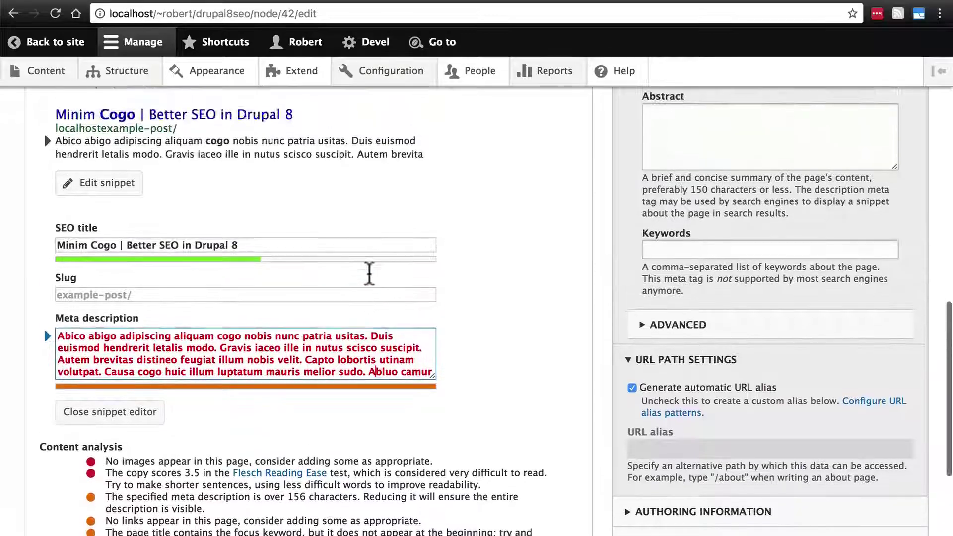
pyautogui.scroll(-10, 369, 273)
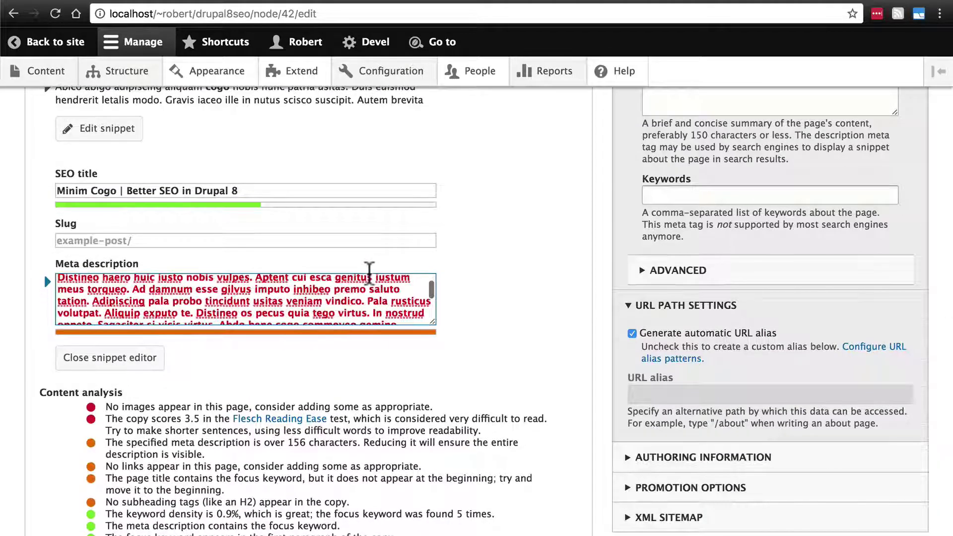
pyautogui.scroll(-10, 369, 273)
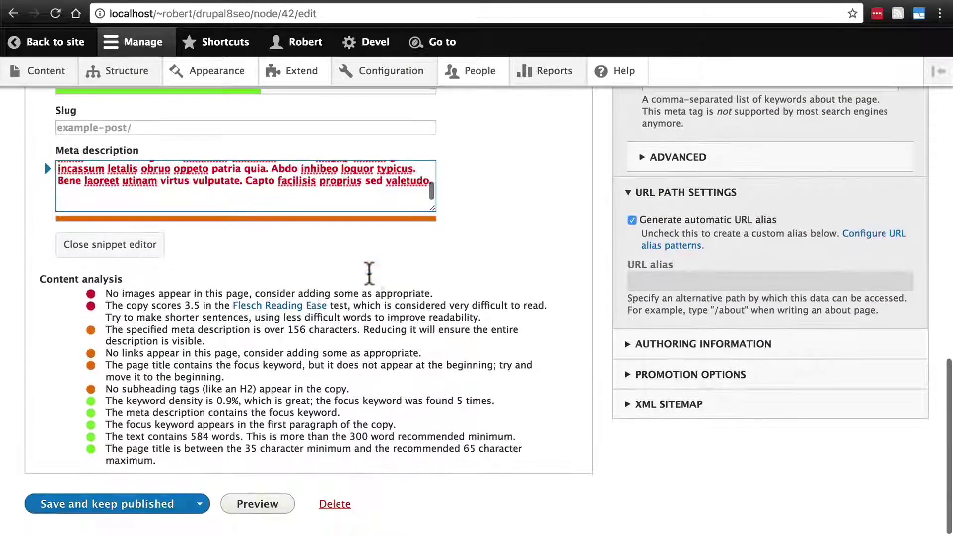
pyautogui.scroll(3, 369, 273)
pyautogui.moveTo(390, 265); pyautogui.dragTo(189, 189)
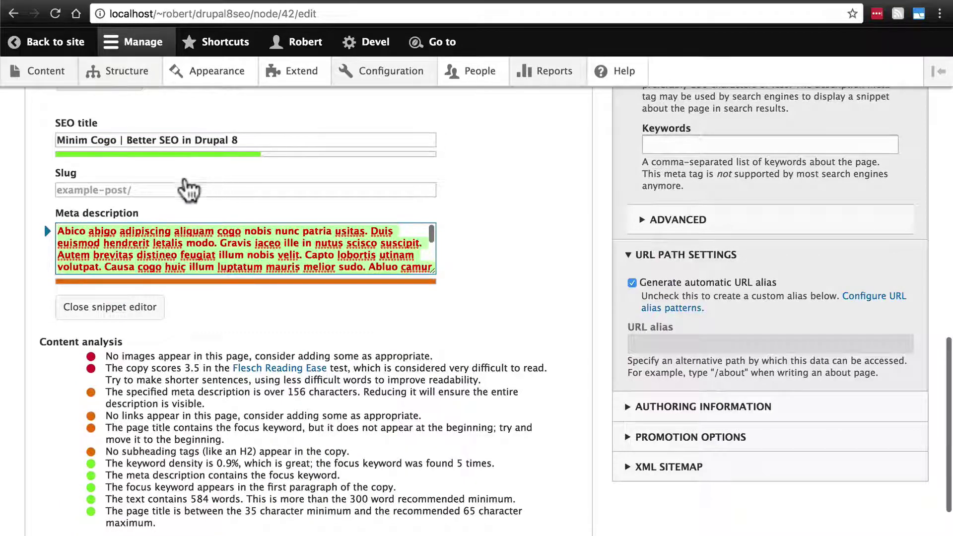
# Review the analysis: 584 words, 0.9% keyword density, 3.5 Flesch Reading Ease
pyautogui.scroll(10, 717, 194)
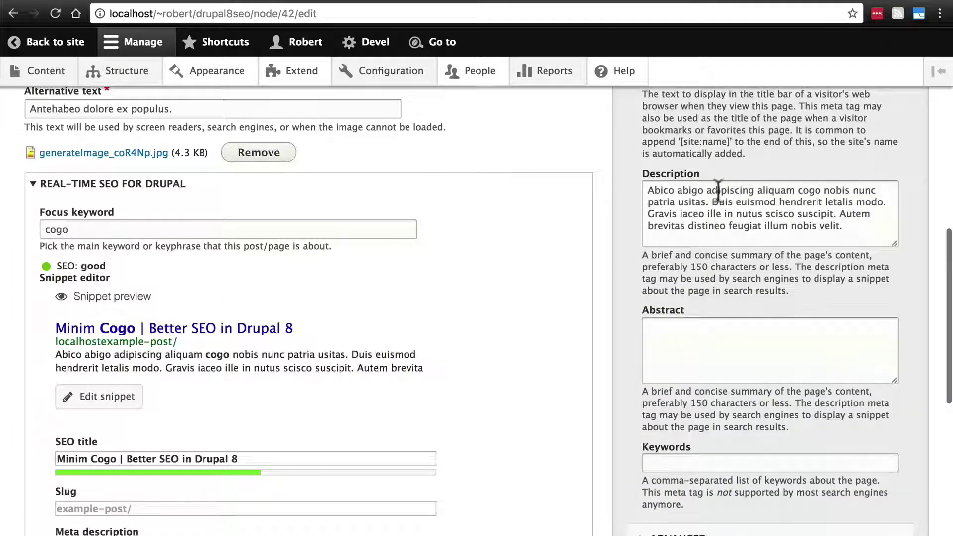
pyautogui.scroll(-13, 584, 179)
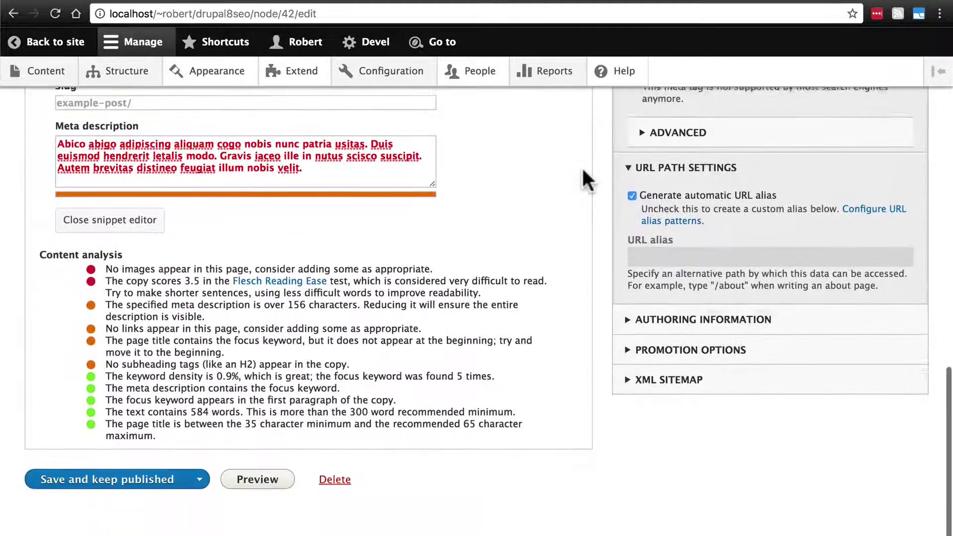
pyautogui.scroll(-1, 584, 171)
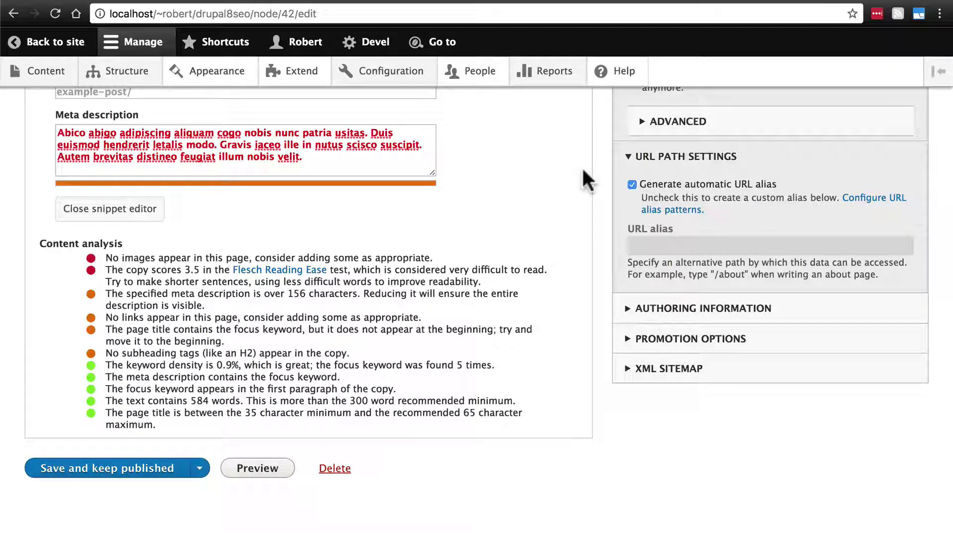
pyautogui.scroll(10, 582, 170)
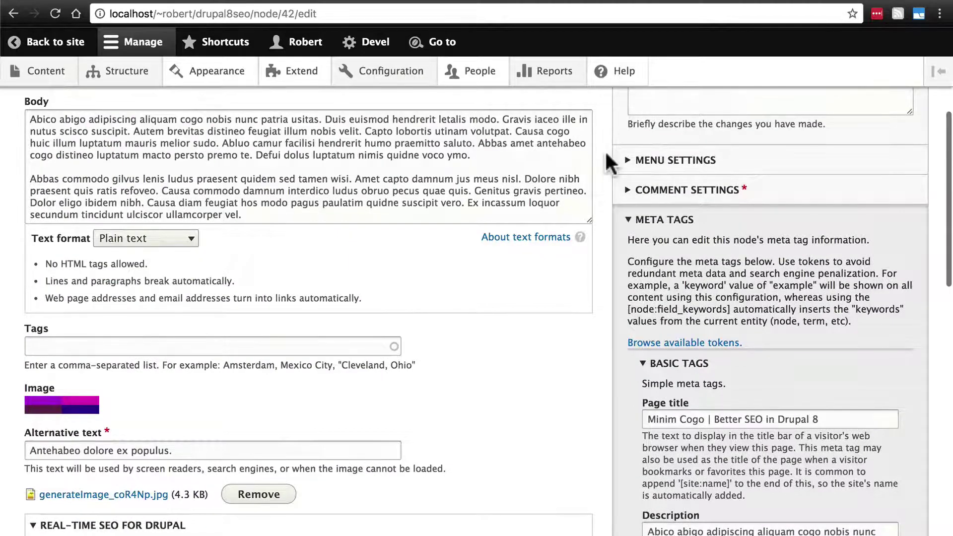
pyautogui.scroll(-10, 606, 153)
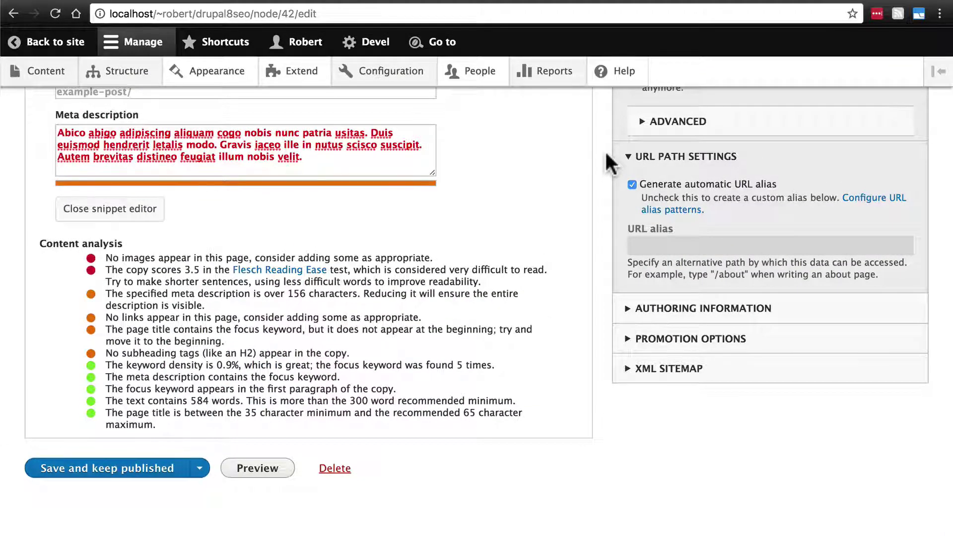
pyautogui.scroll(3, 605, 154)
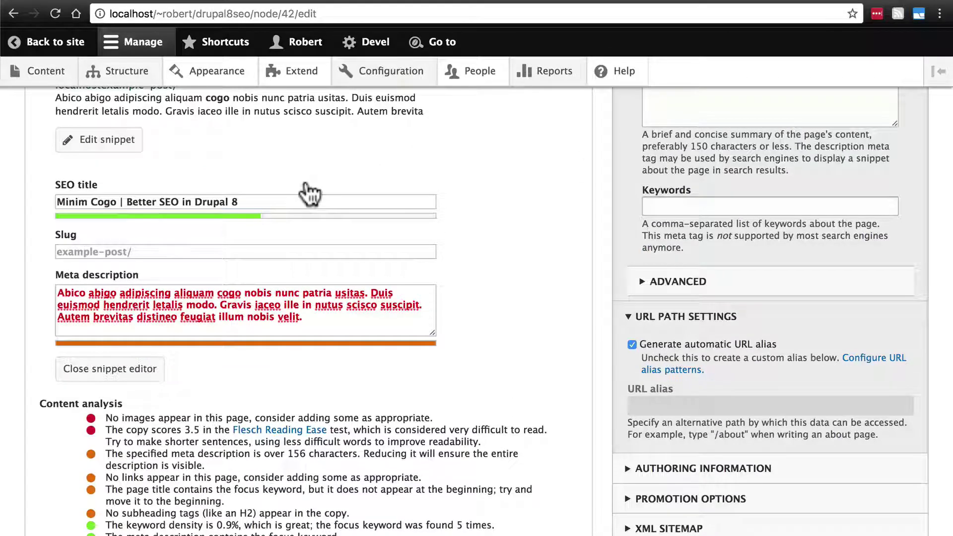
pyautogui.scroll(4, 309, 193)
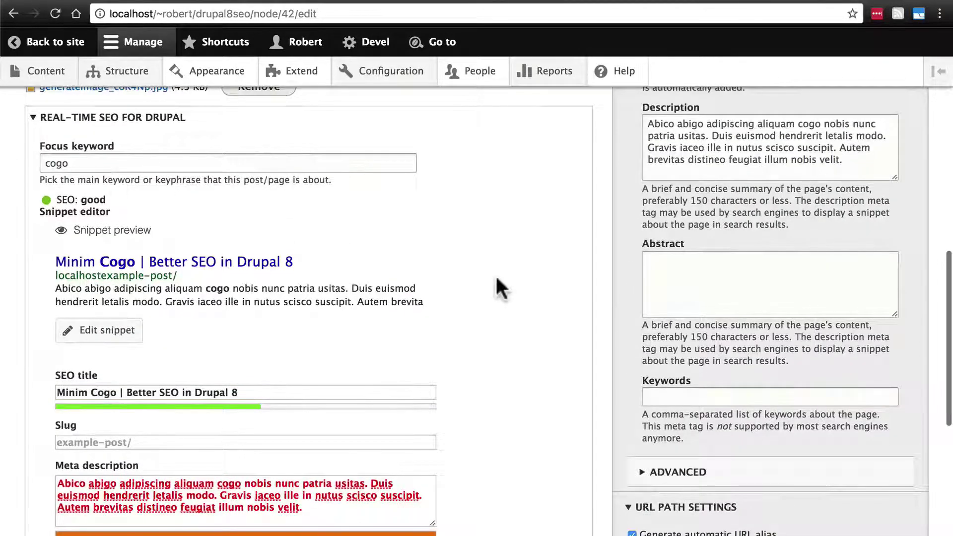
pyautogui.scroll(-4, 497, 278)
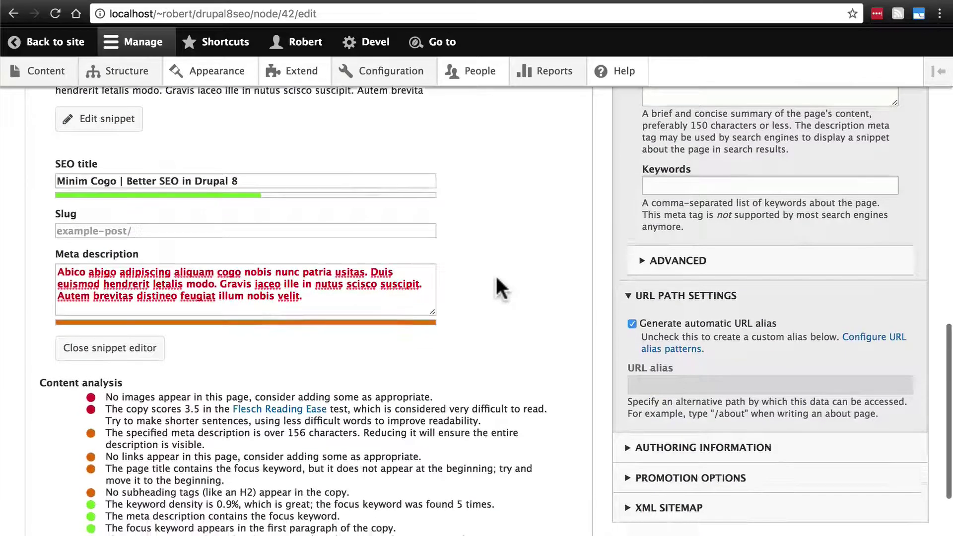
pyautogui.scroll(-1, 498, 286)
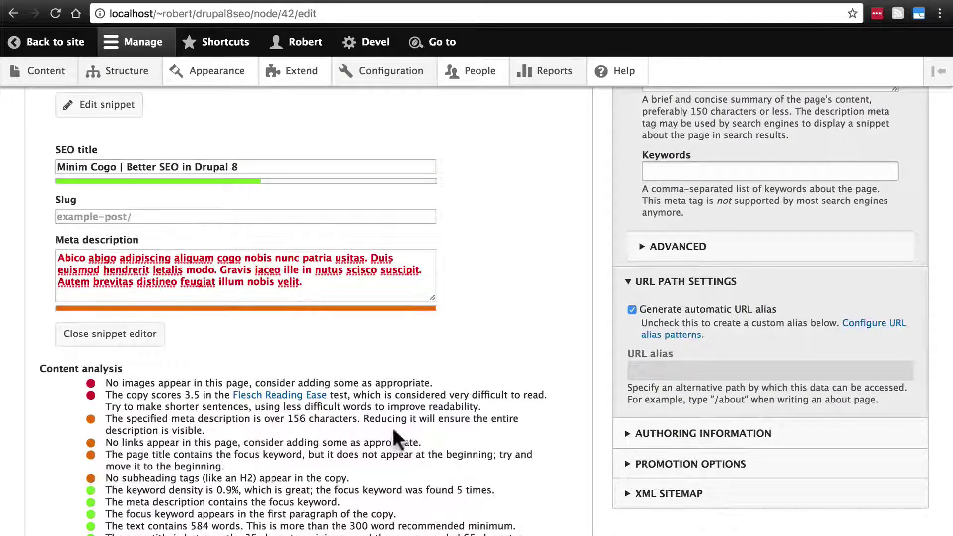
pyautogui.scroll(-2, 398, 437)
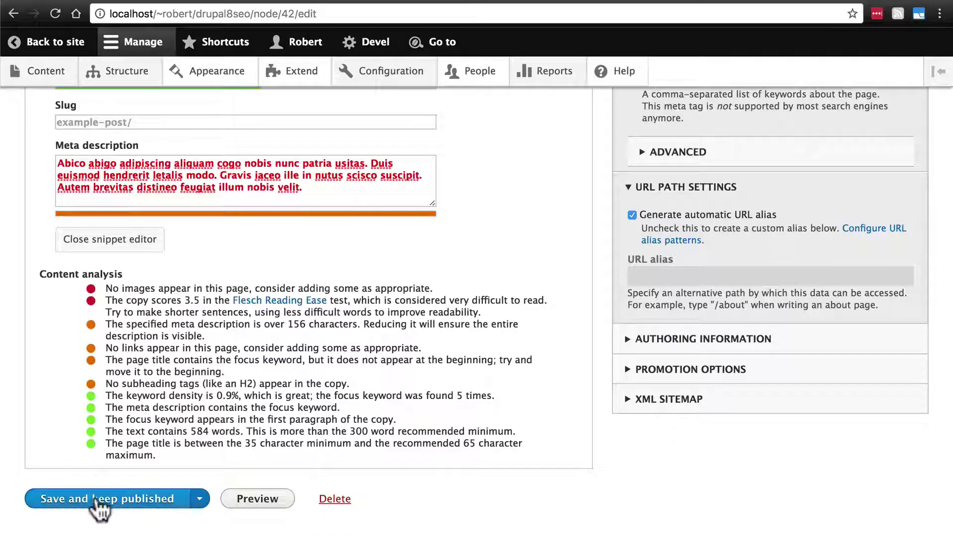
# Save the Minim article and go to the SEO Checklist page
pyautogui.click(95, 498)
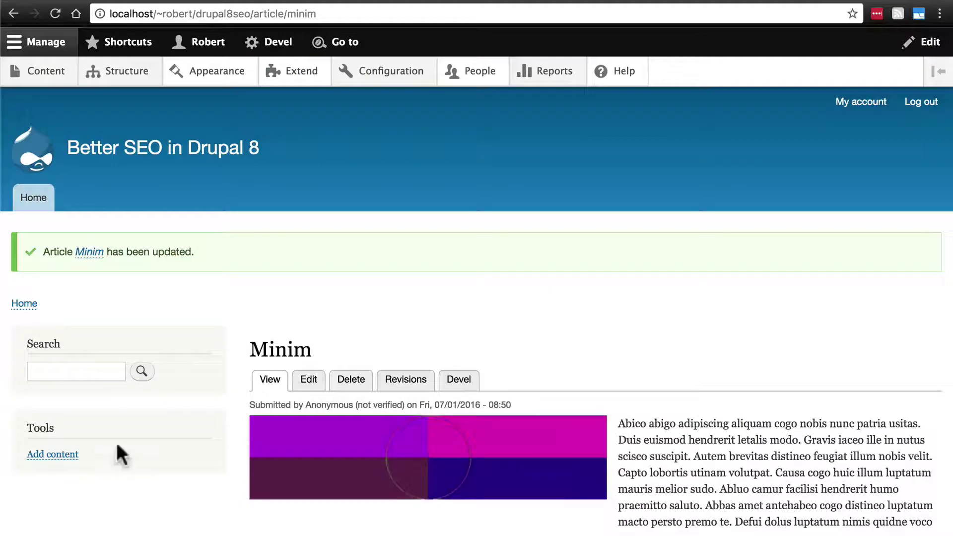
pyautogui.click(393, 74)
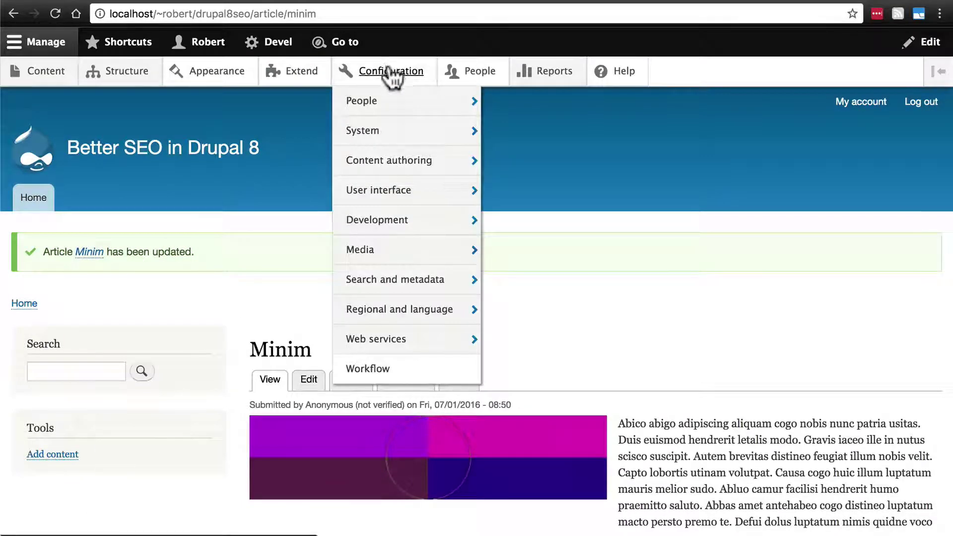
pyautogui.moveTo(432, 281)
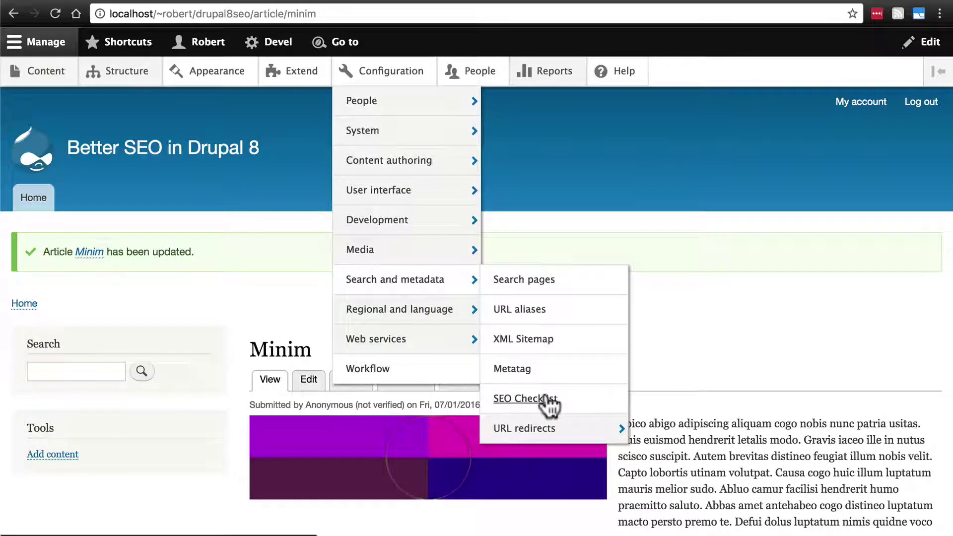
pyautogui.click(545, 400)
# Tick Configure Yoast SEO Module under Page optimization and save the checklist
pyautogui.scroll(-4, 195, 347)
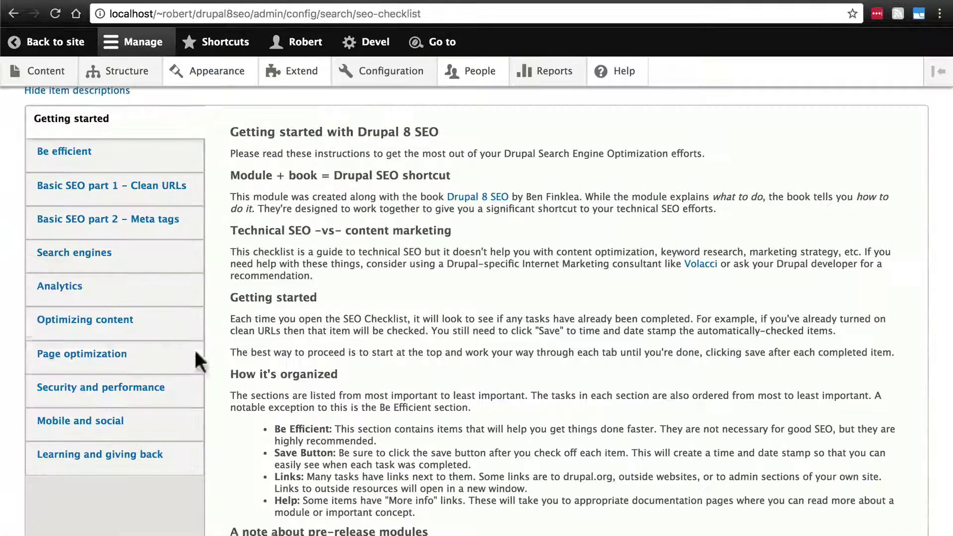
pyautogui.click(183, 360)
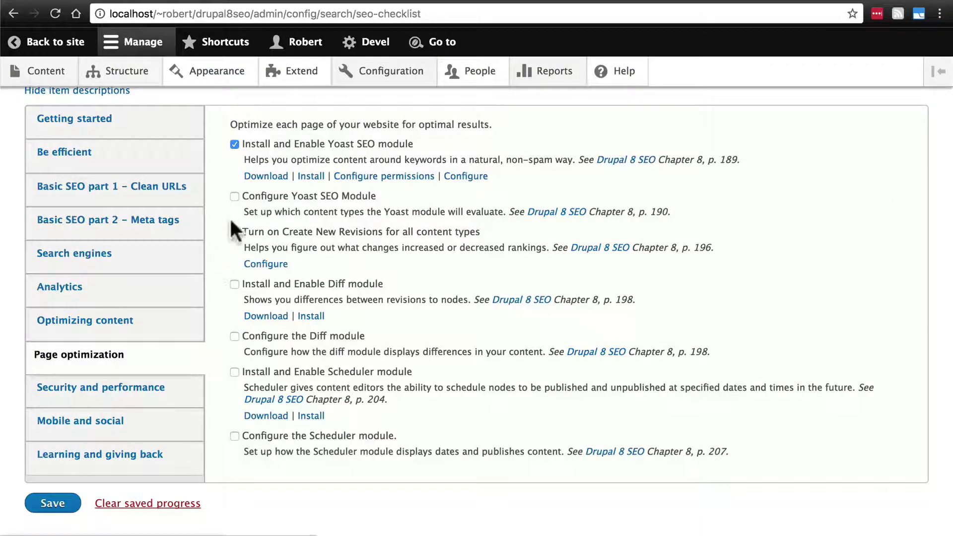
pyautogui.click(234, 196)
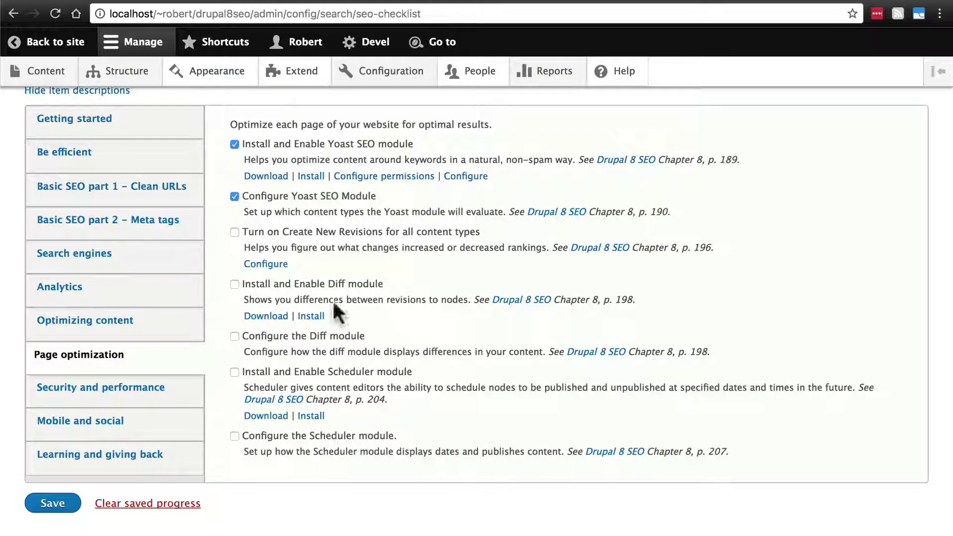
pyautogui.click(48, 506)
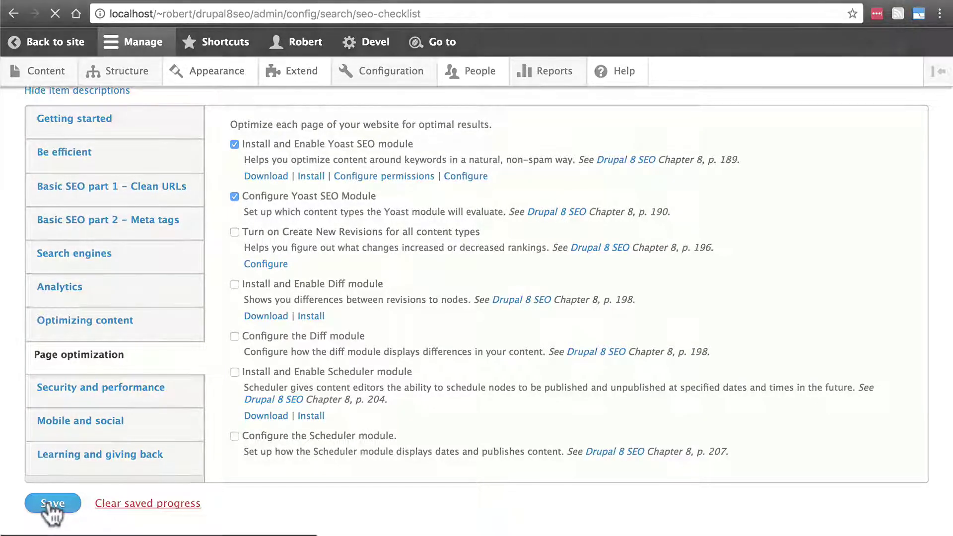